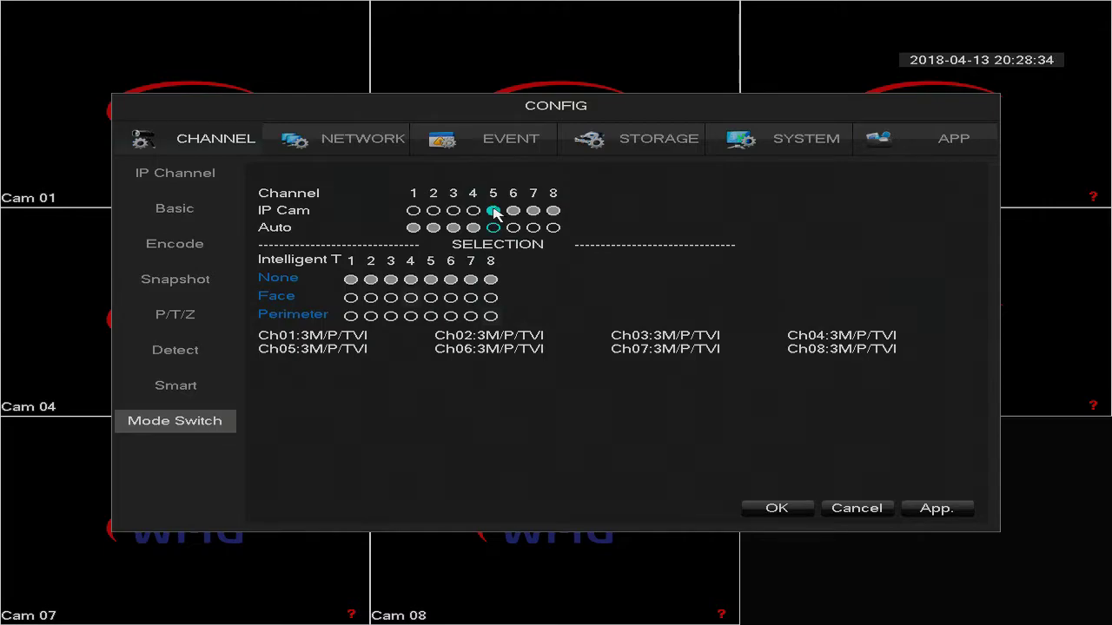
Switch channels 3, 2 and 1 to IP Cam in the channel mode settings.
left_click(452, 211)
left_click(432, 211)
left_click(414, 211)
Switch channels 2 through 8 to Auto mode, one after another in ascending order.
left_click(432, 228)
left_click(452, 228)
left_click(473, 228)
left_click(492, 228)
left_click(512, 228)
left_click(532, 227)
left_click(553, 228)
Switch the channels to IP Cam mode one by one, from channel 8 down to channel 1.
left_click(552, 211)
left_click(532, 211)
left_click(513, 211)
left_click(493, 211)
left_click(473, 211)
left_click(453, 211)
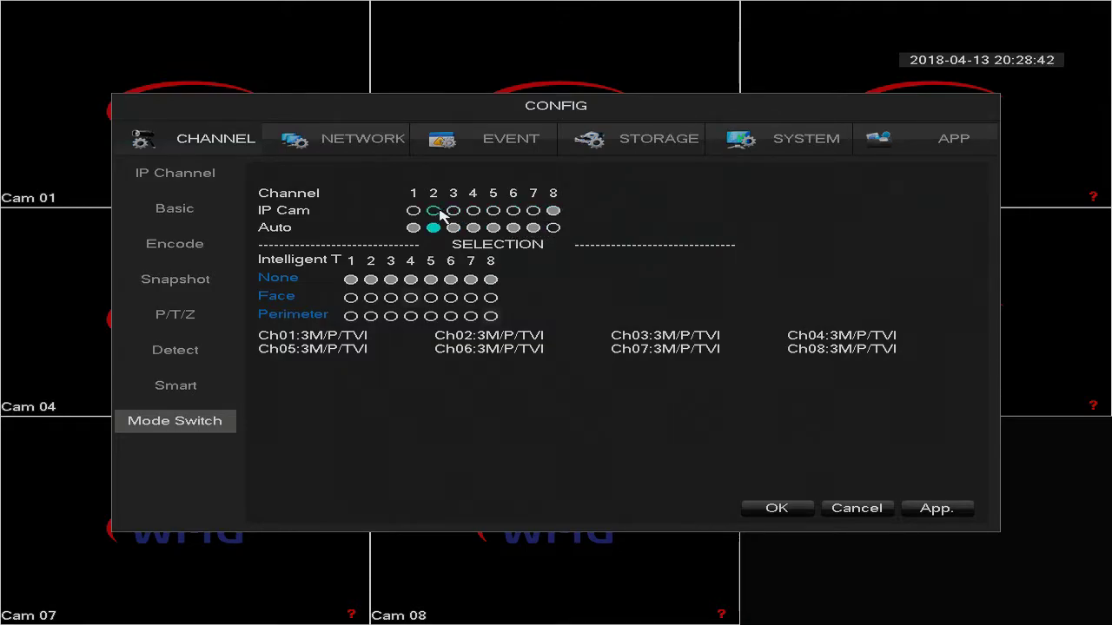
left_click(433, 211)
left_click(414, 211)
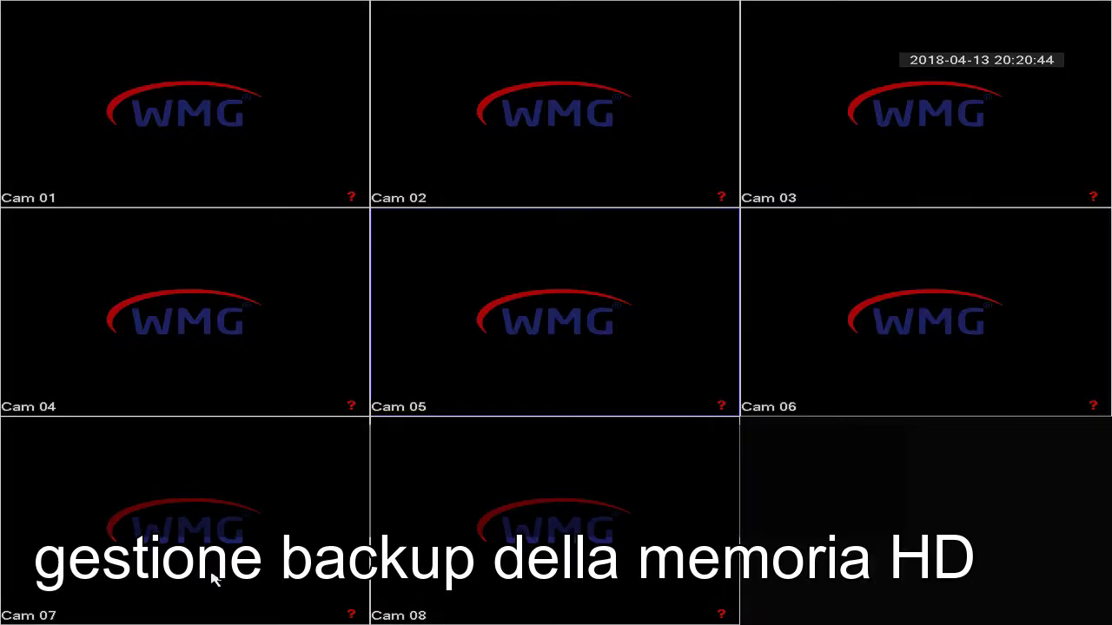
Open the recorder's main menu from the live camera view.
mouse_move(213, 613)
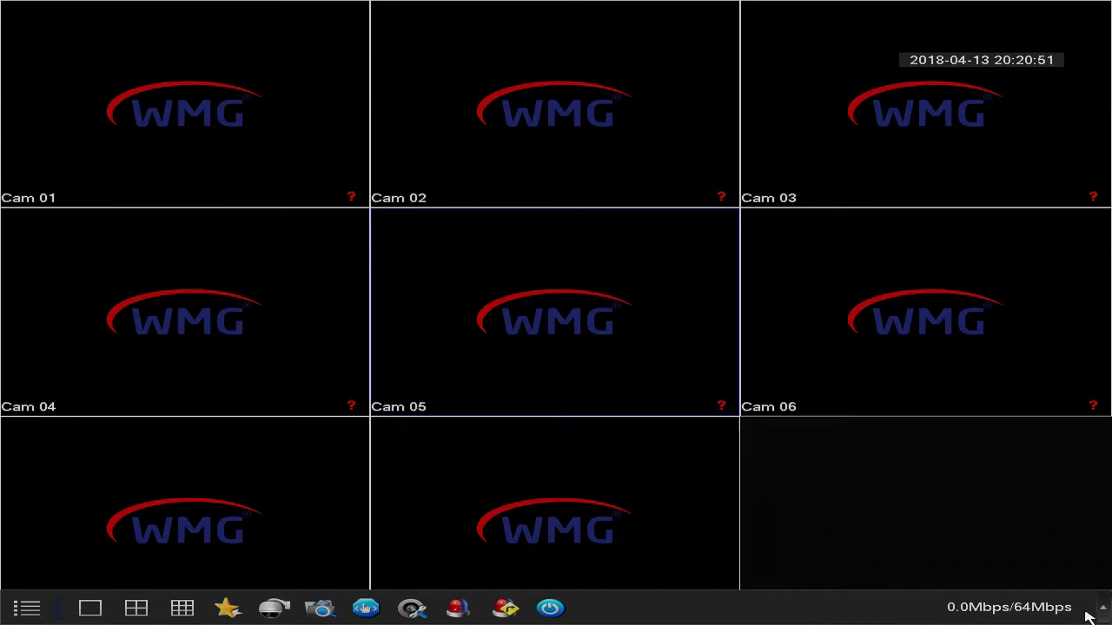
right_click(462, 302)
mouse_move(557, 324)
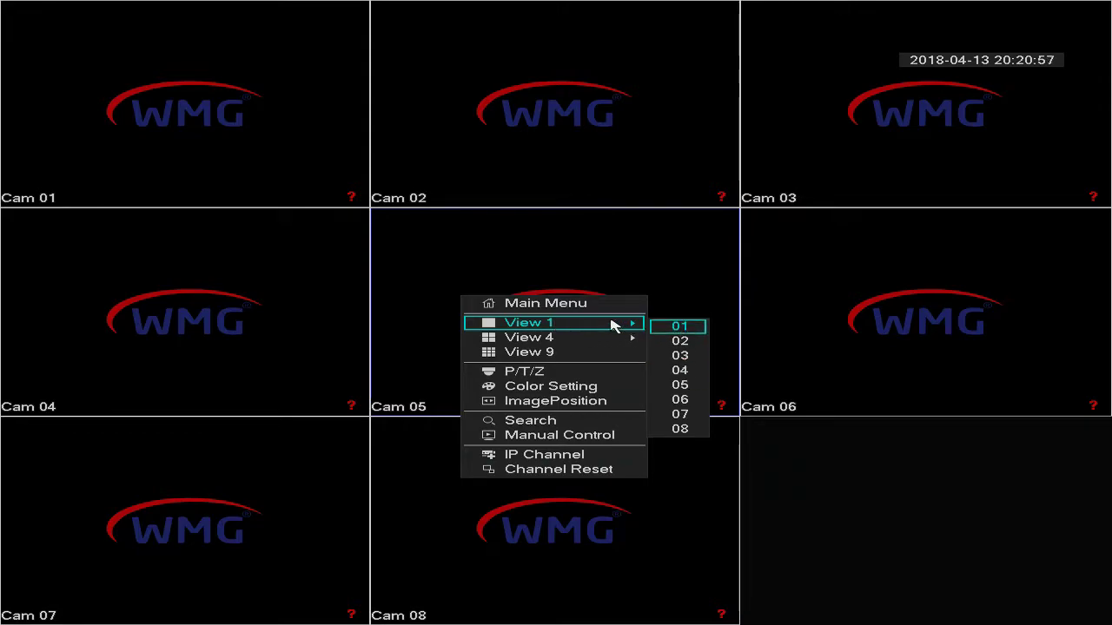
mouse_move(630, 339)
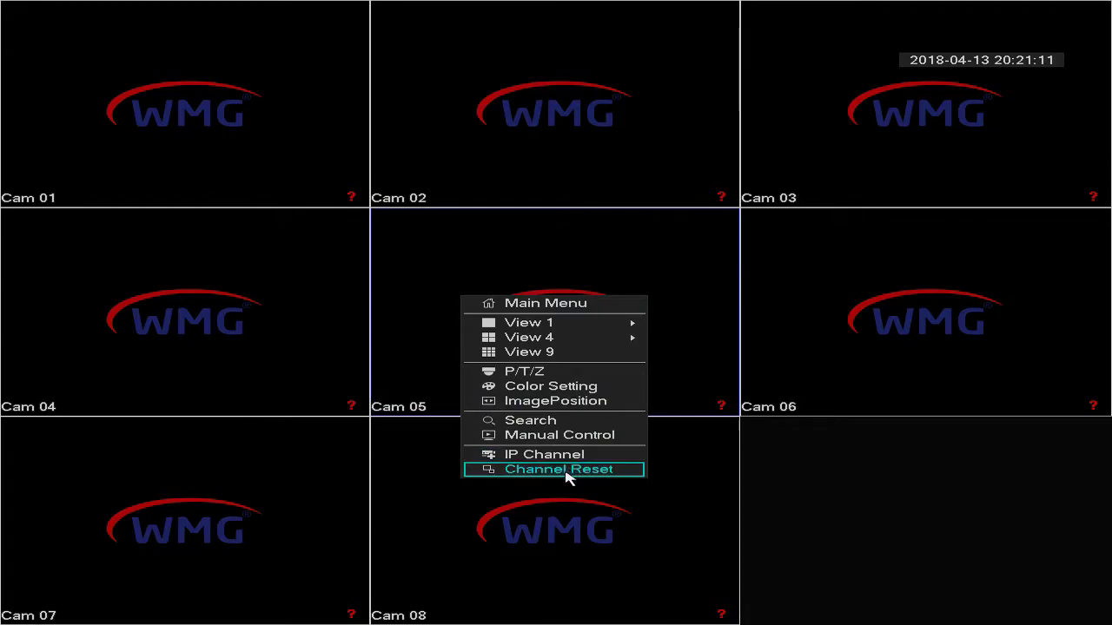
left_click(563, 310)
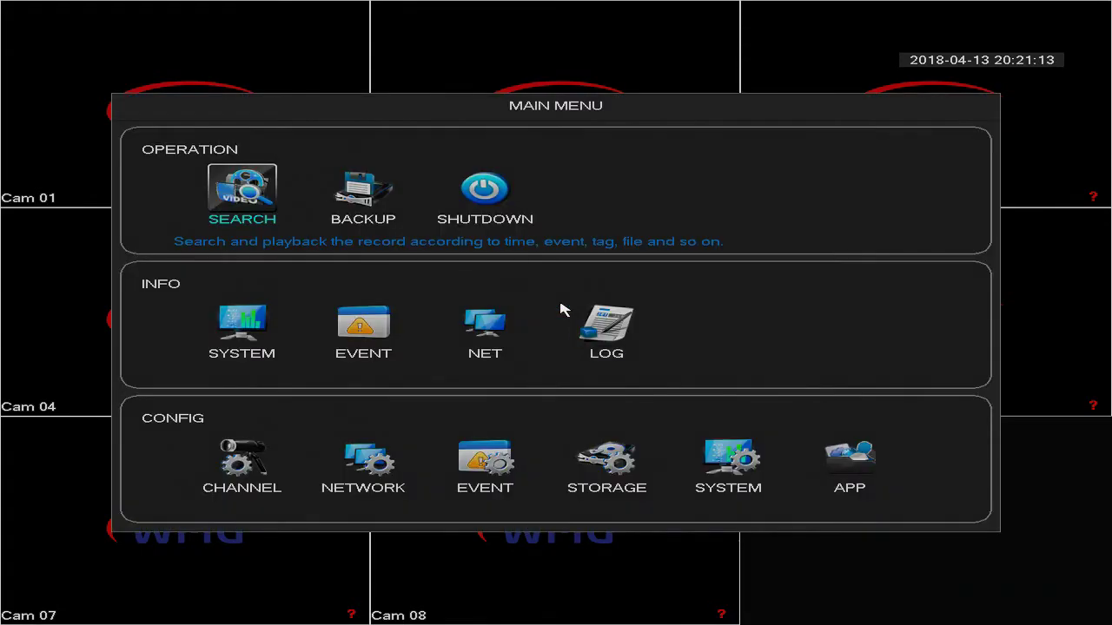
Look through the recording search, backup and shutdown screens of the operation section, returning to the main menu.
left_click(245, 193)
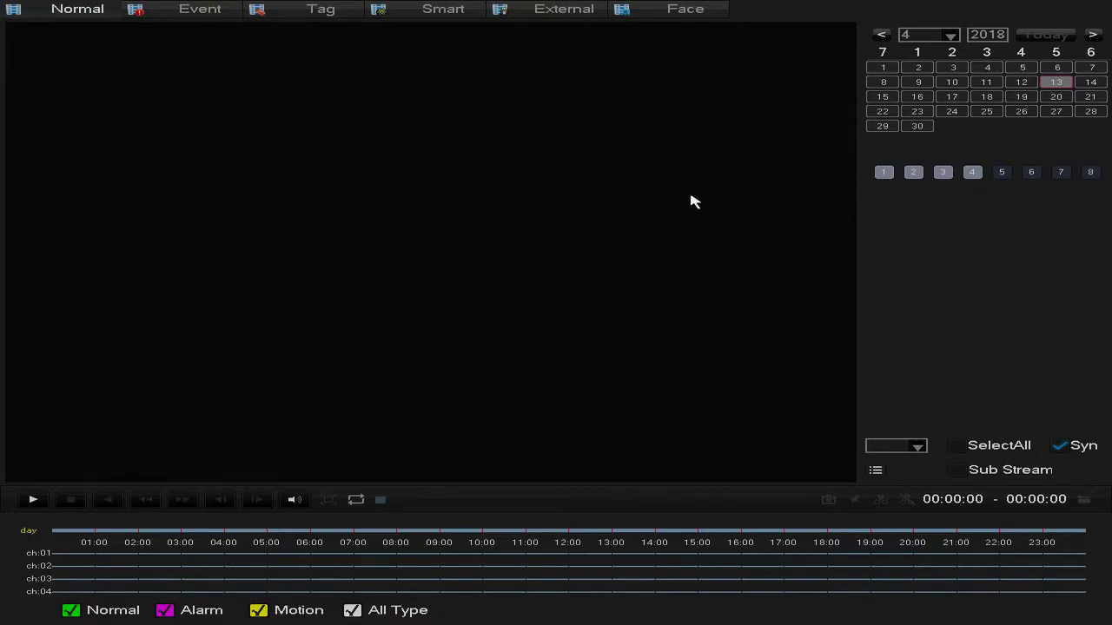
right_click(604, 201)
left_click(372, 191)
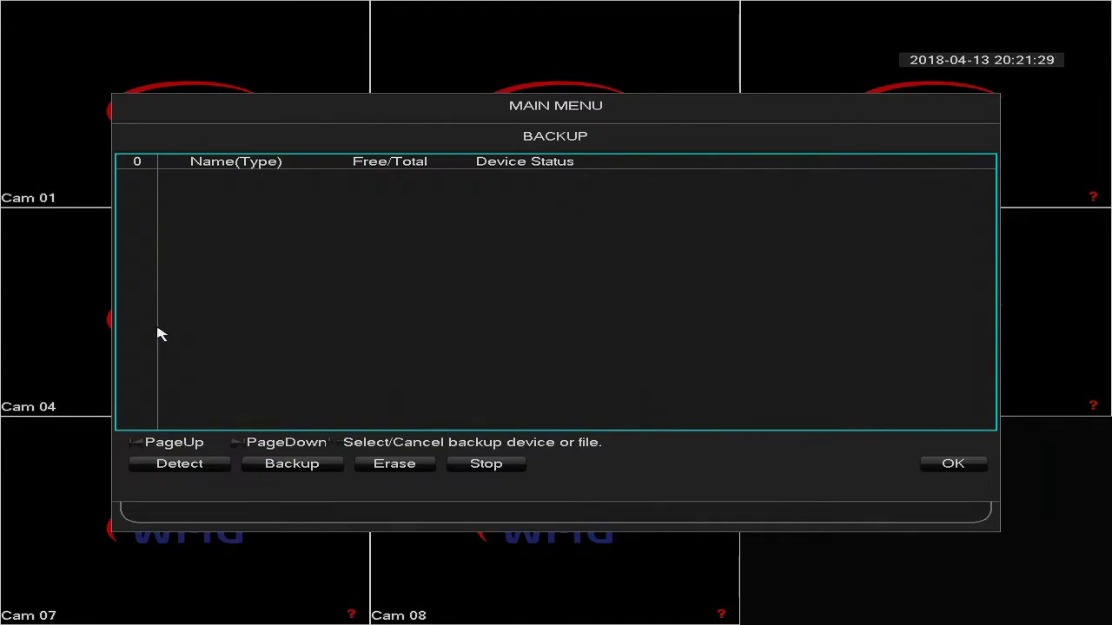
right_click(621, 292)
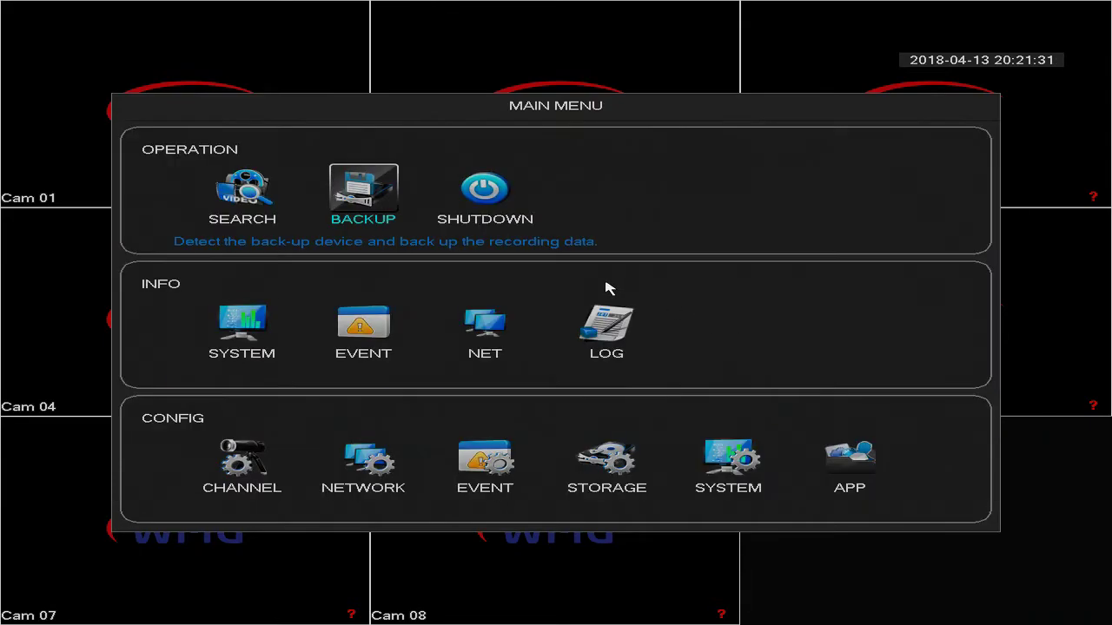
left_click(489, 185)
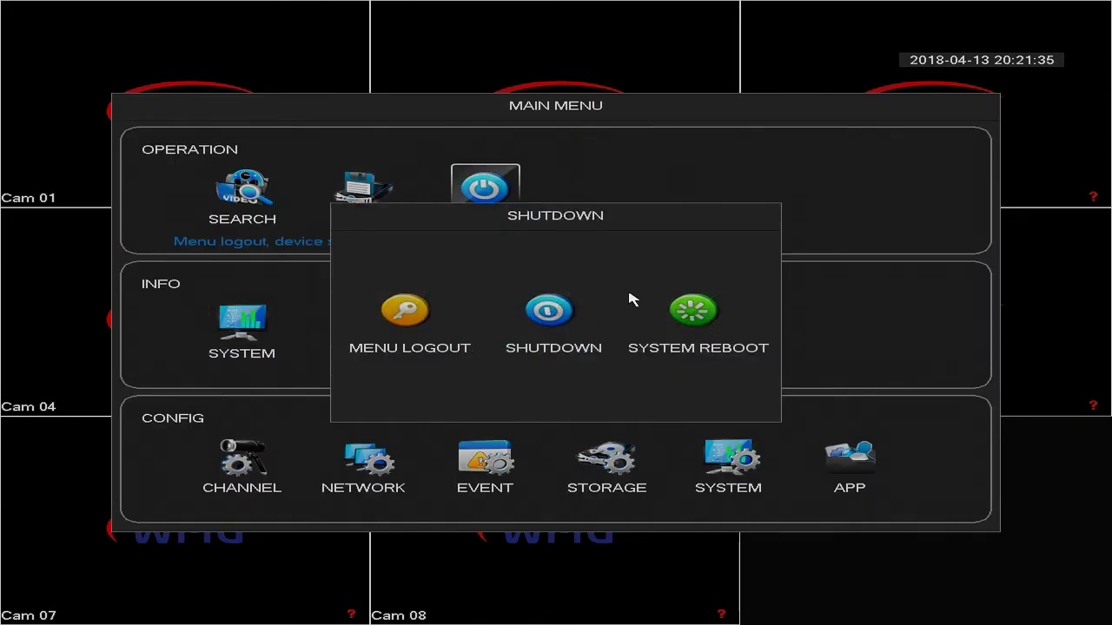
right_click(584, 164)
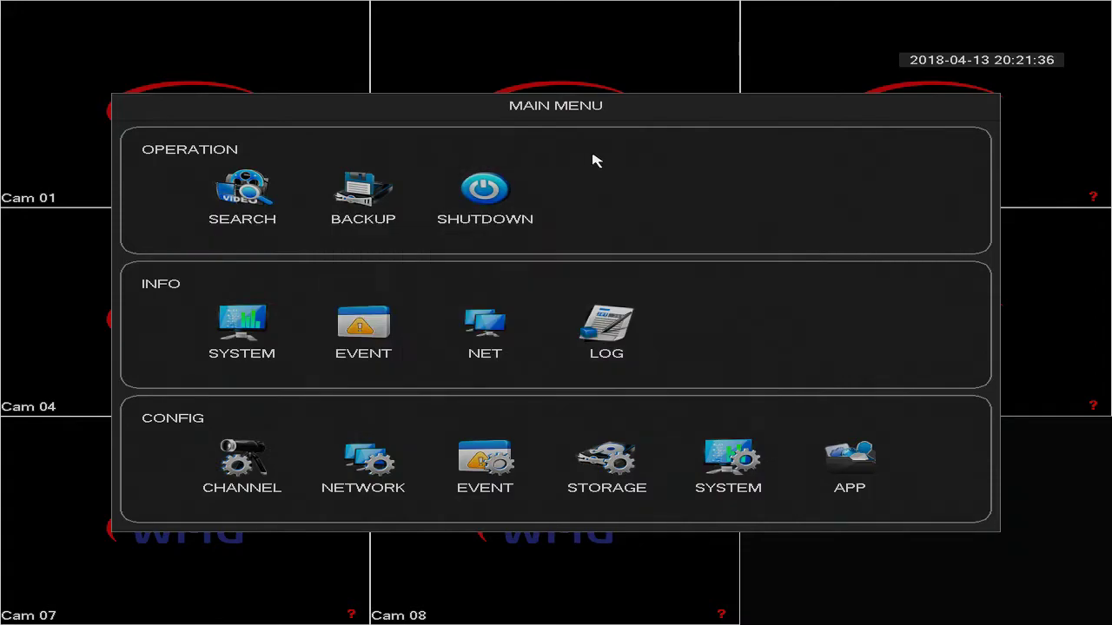
Review the system information on hard disks, record time and firmware version, leaving without changes.
left_click(256, 327)
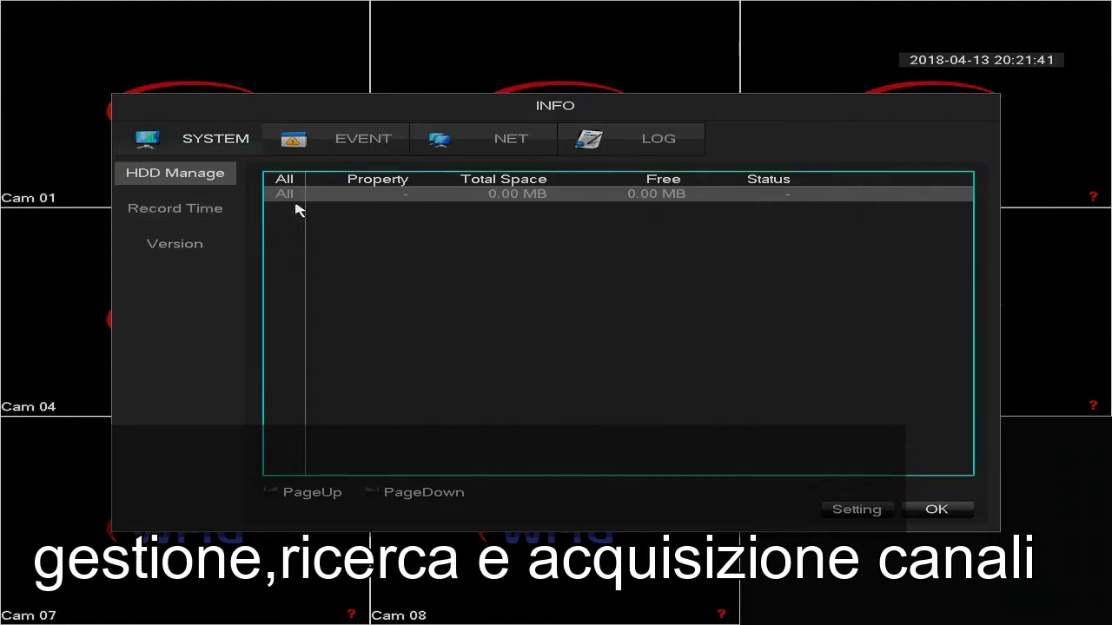
left_click(186, 211)
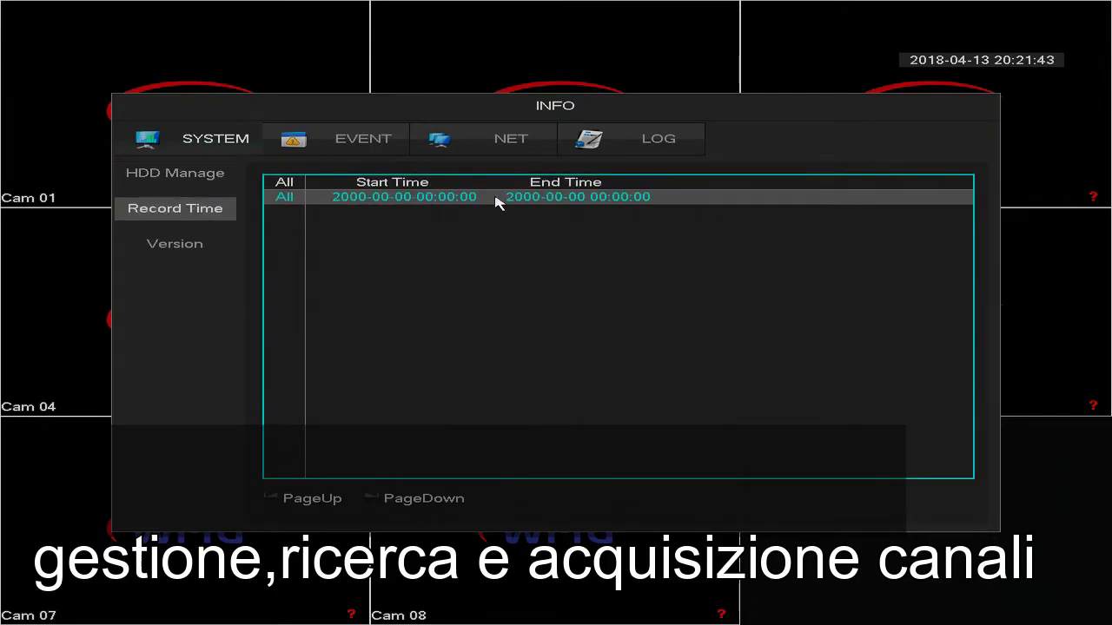
left_click(178, 250)
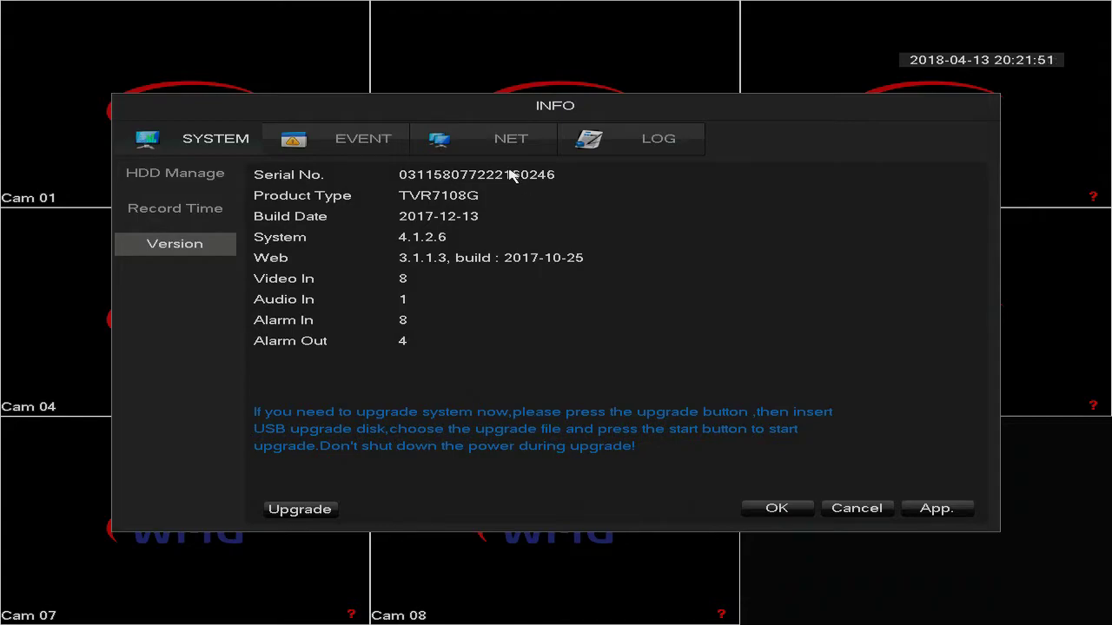
left_click(839, 511)
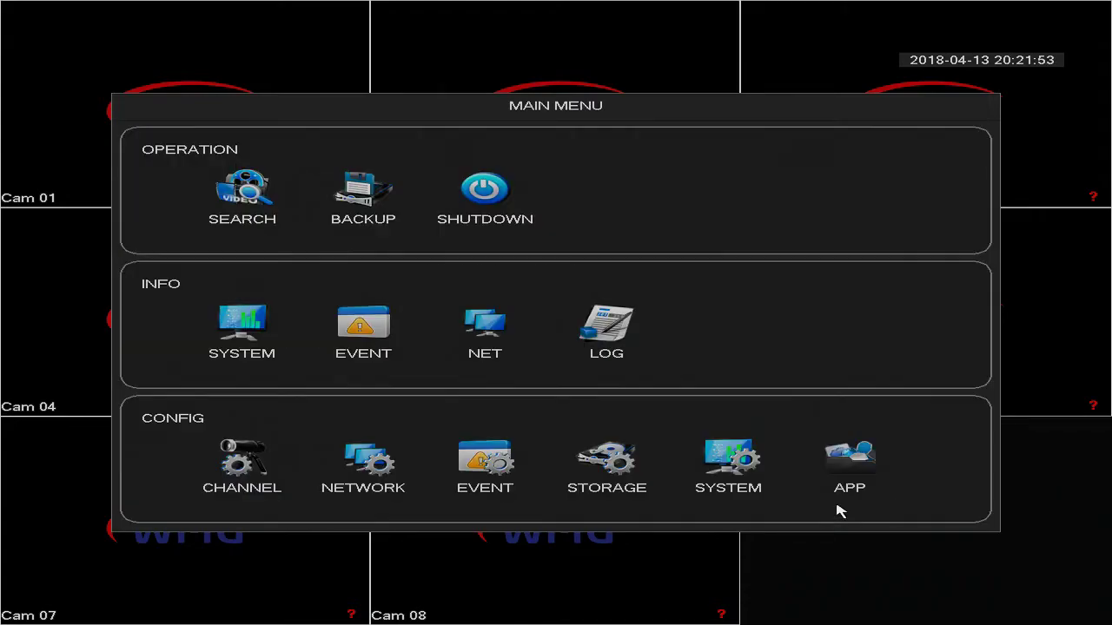
Check the event alarm status and the per-channel network bitrate information.
left_click(391, 346)
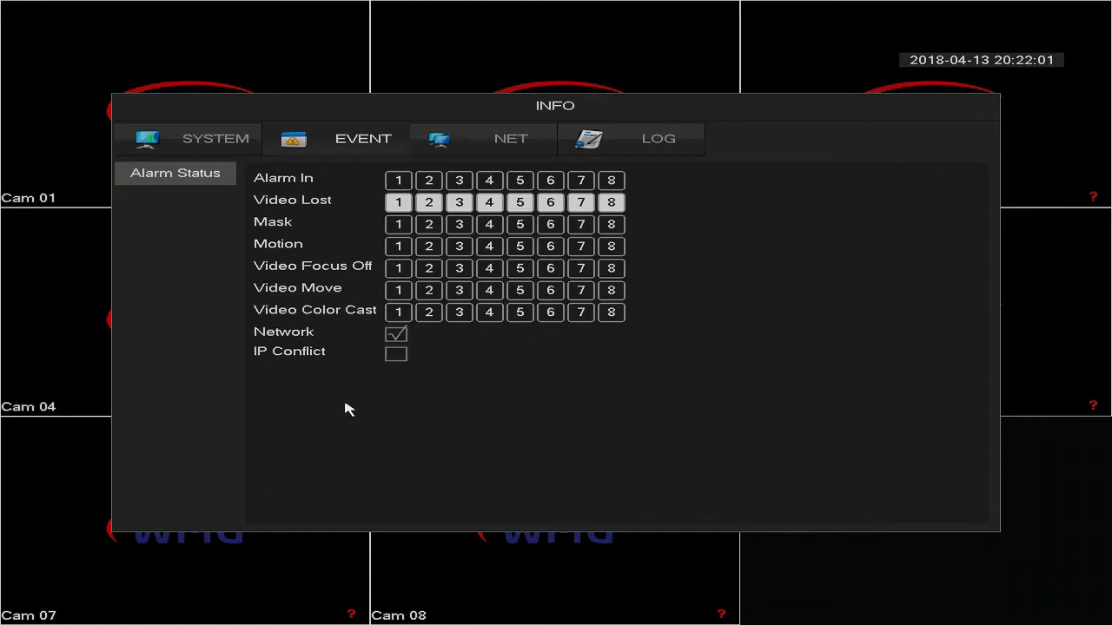
right_click(503, 415)
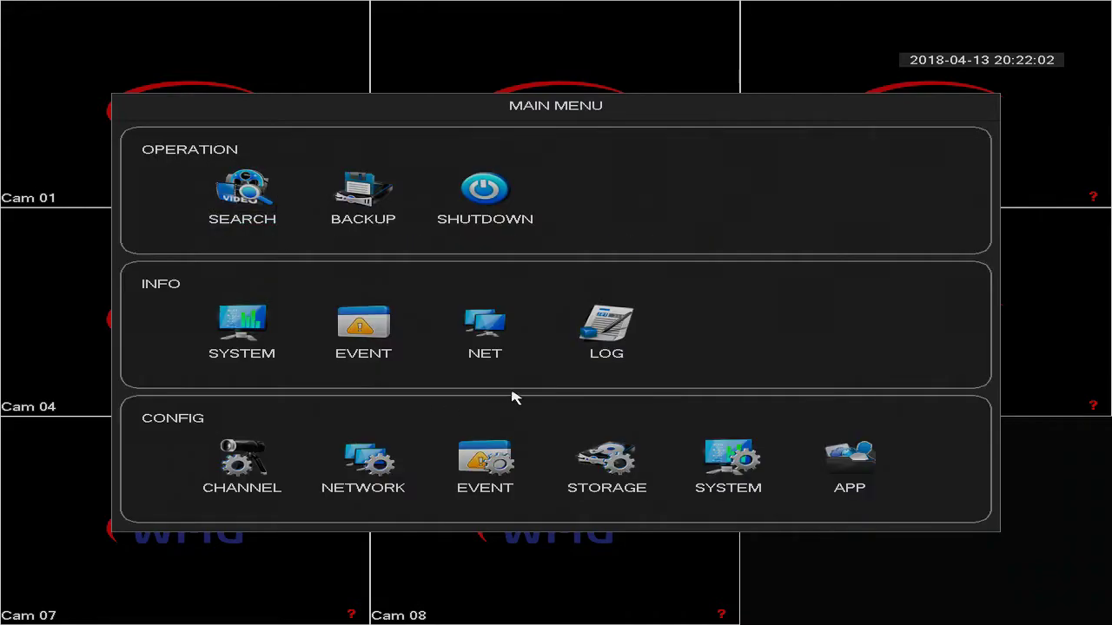
left_click(467, 326)
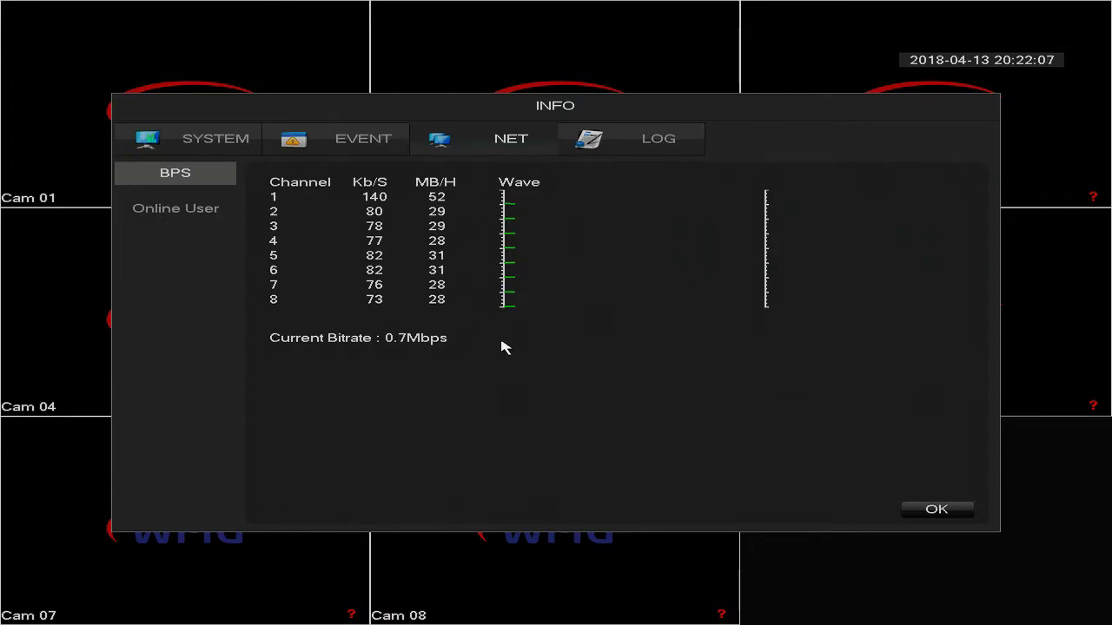
right_click(534, 382)
Clear all entries from the system log, confirm the deletion and return to the main menu.
left_click(612, 343)
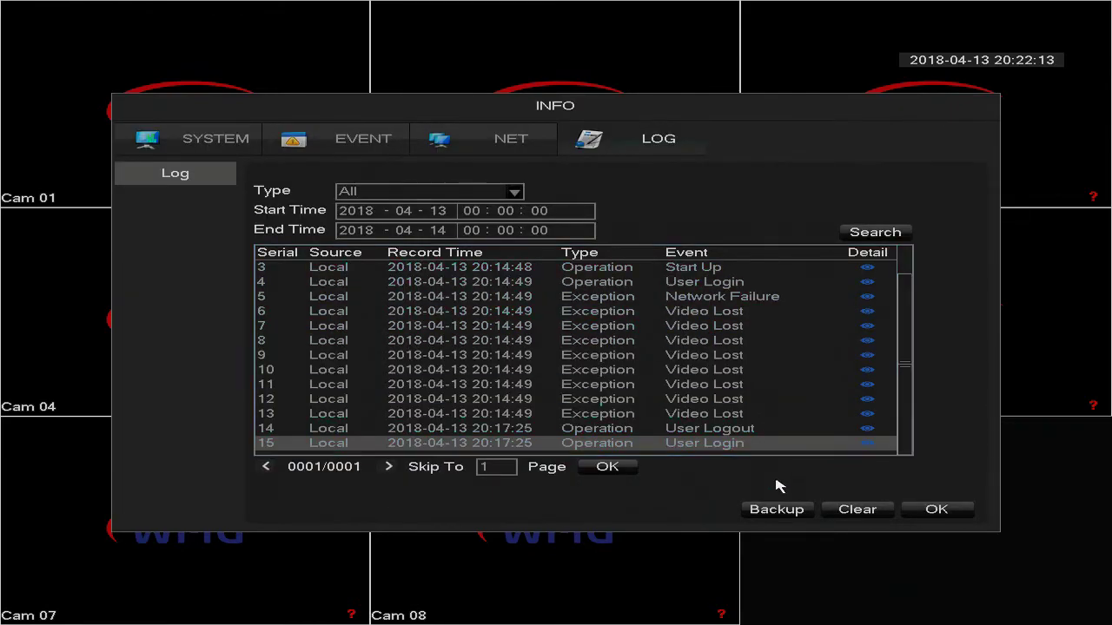
left_click(842, 513)
left_click(518, 365)
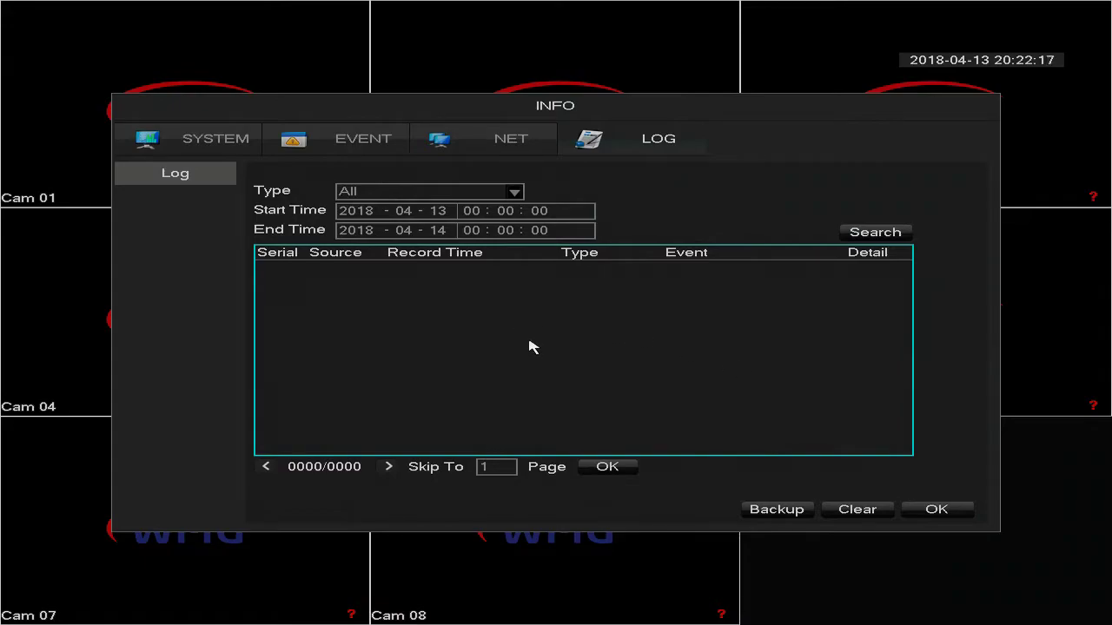
right_click(542, 354)
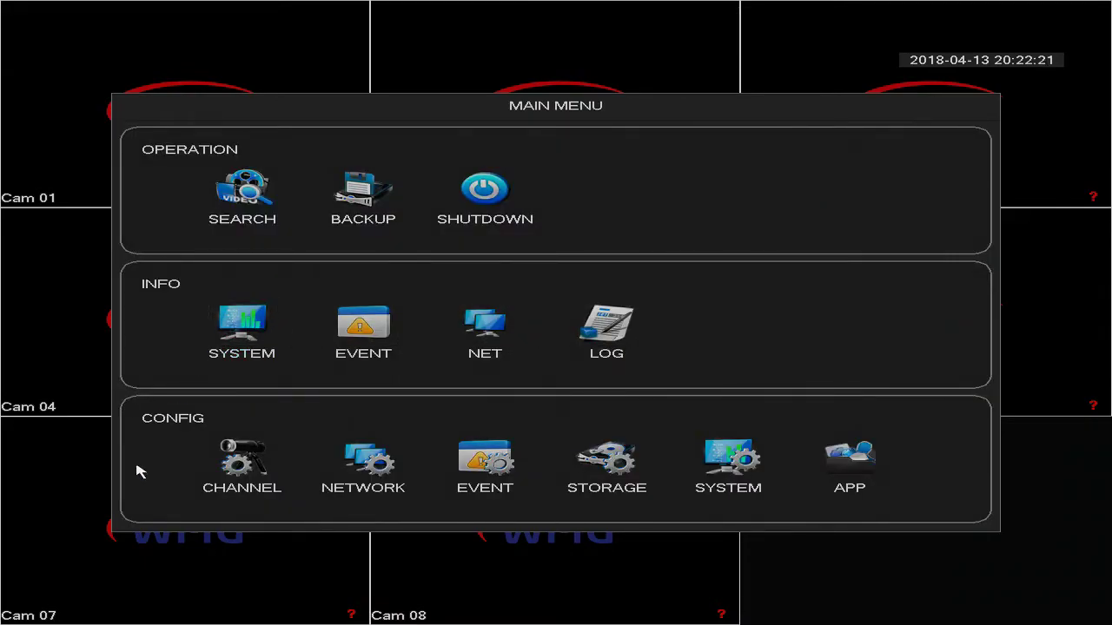
Review every page of the channel configuration, from IP Channel through Mode Switch, without changing any settings.
left_click(250, 463)
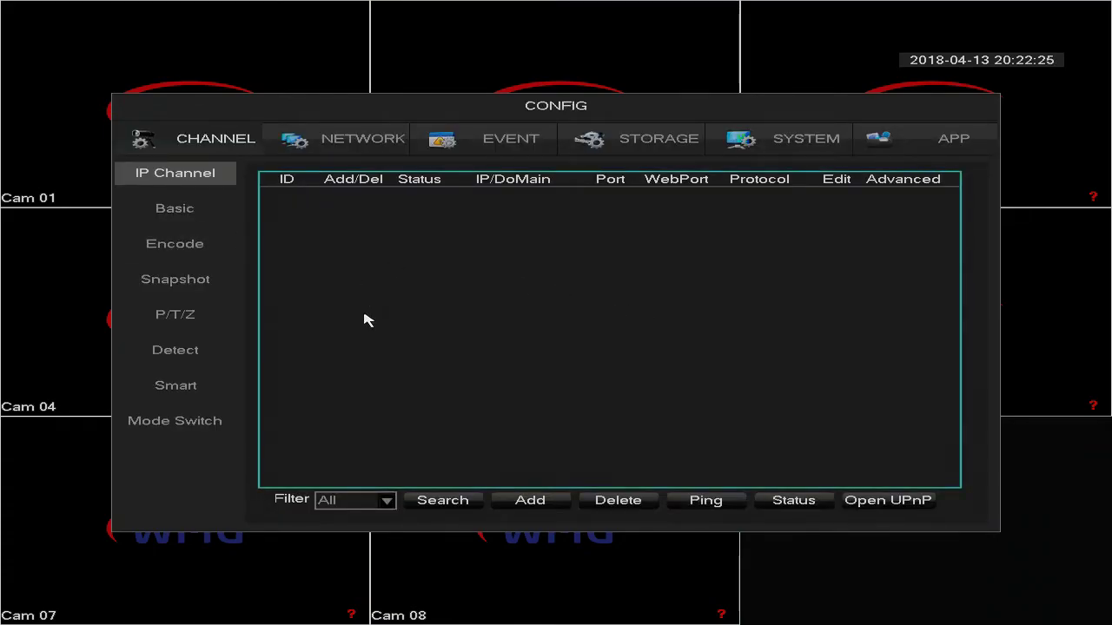
left_click(167, 215)
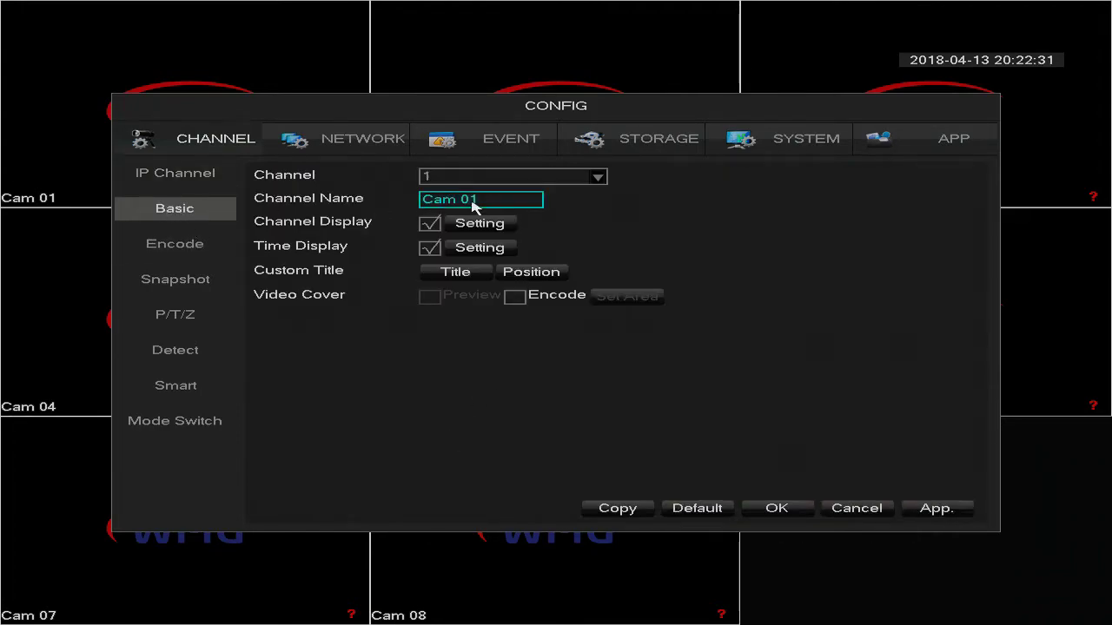
left_click(202, 248)
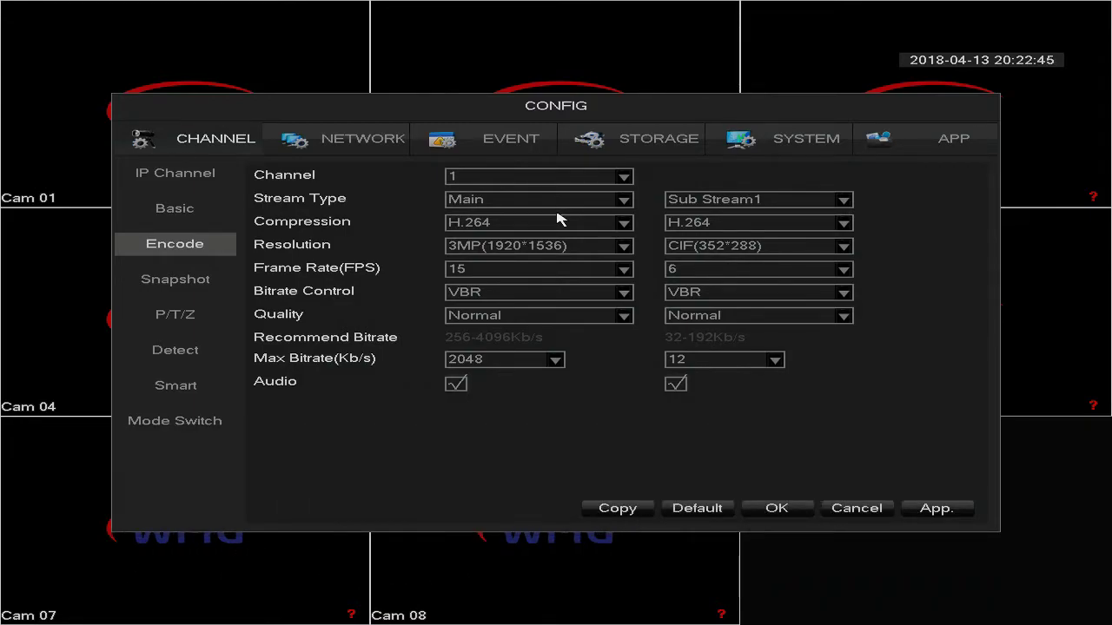
left_click(181, 284)
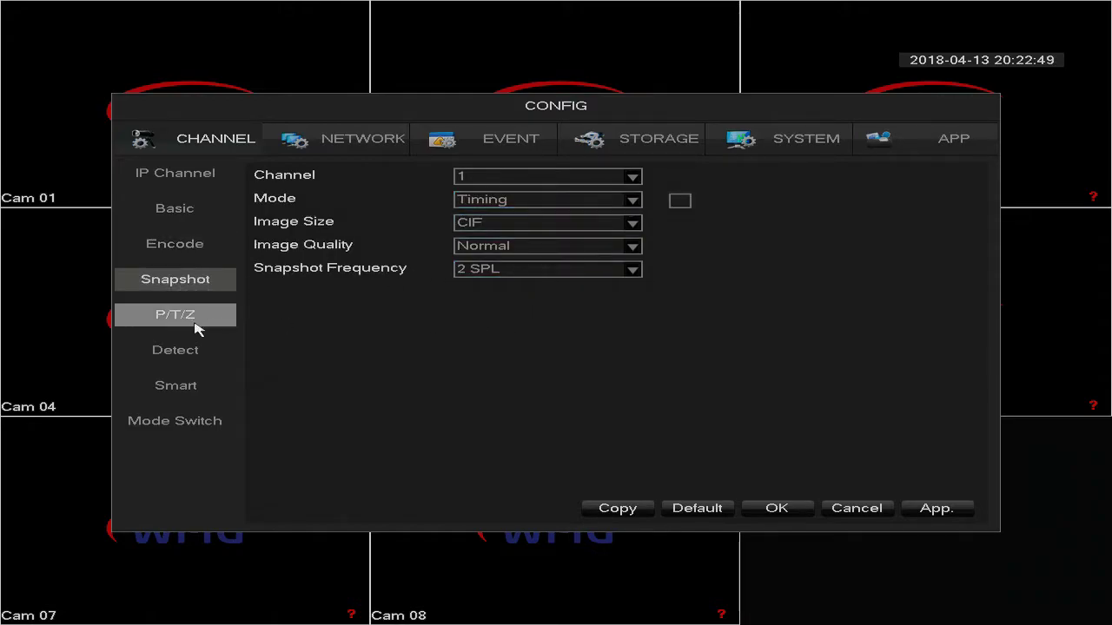
left_click(177, 314)
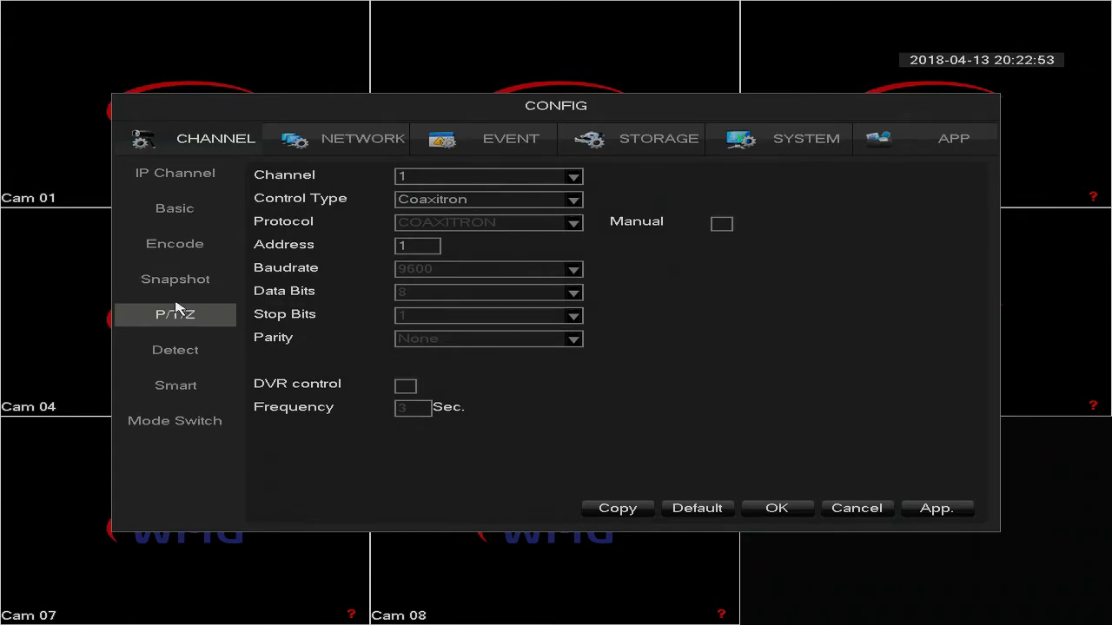
left_click(178, 352)
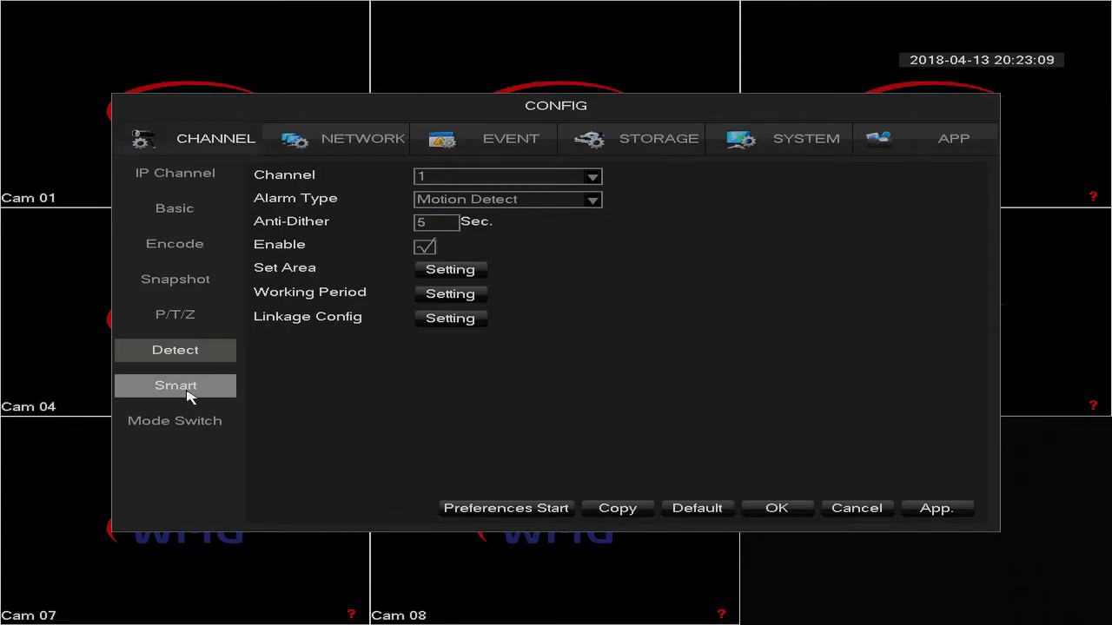
left_click(185, 392)
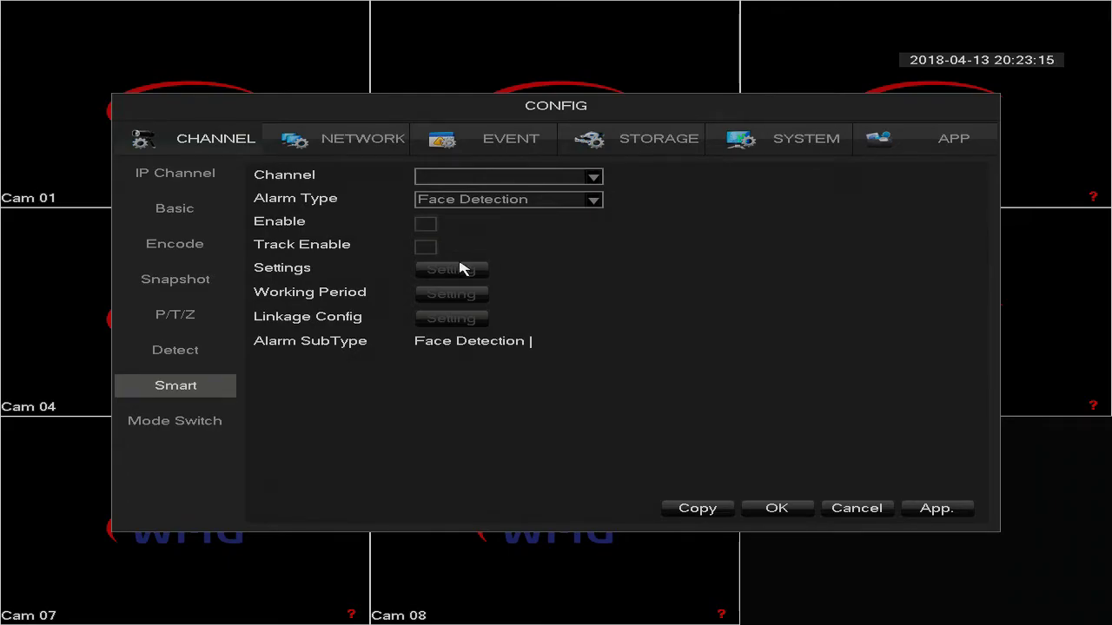
left_click(185, 431)
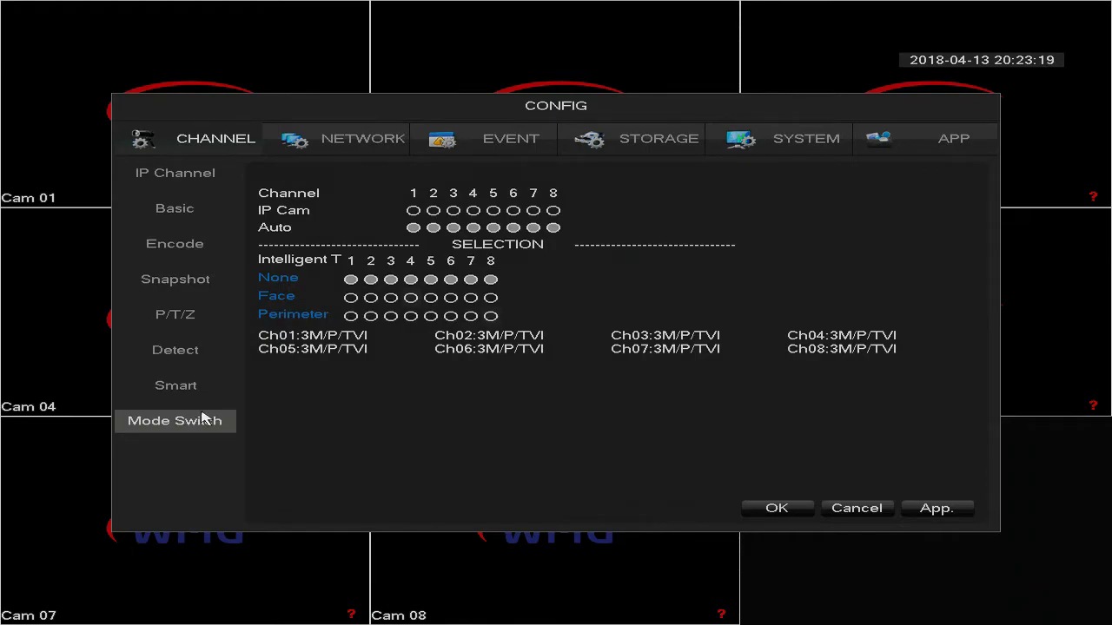
right_click(433, 415)
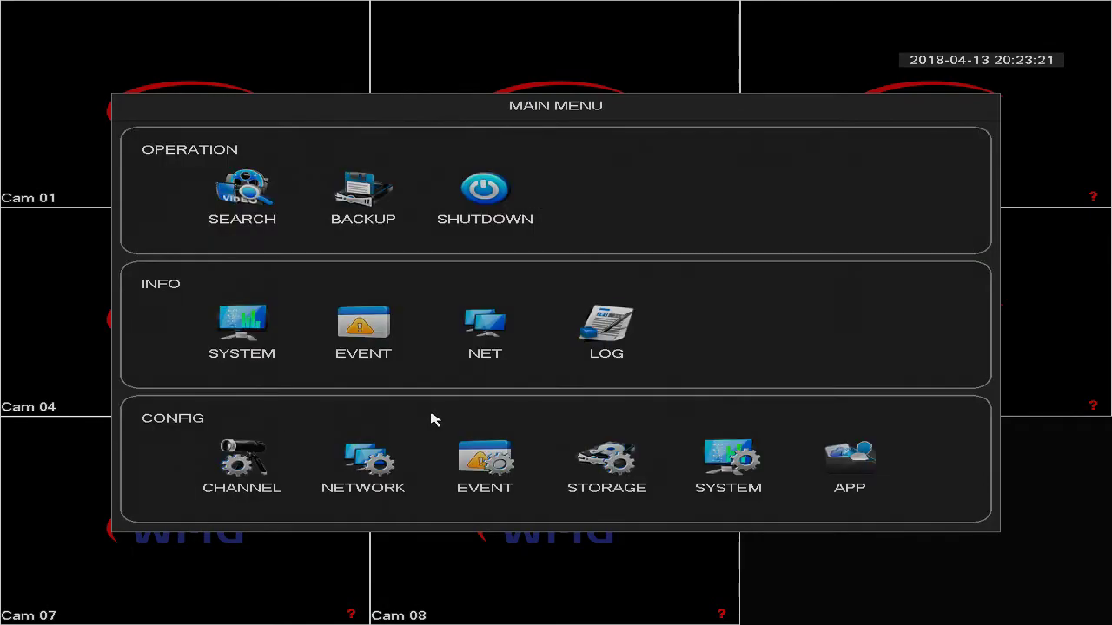
Review the basic, advanced port and application pages of the network configuration without changing any settings.
left_click(364, 469)
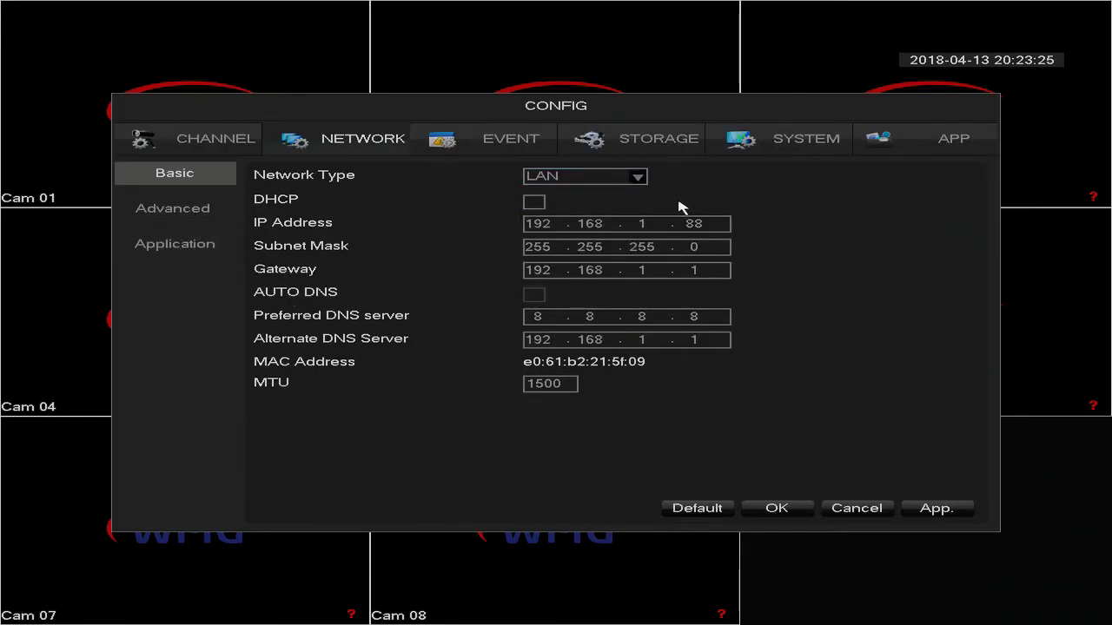
left_click(176, 215)
left_click(455, 229)
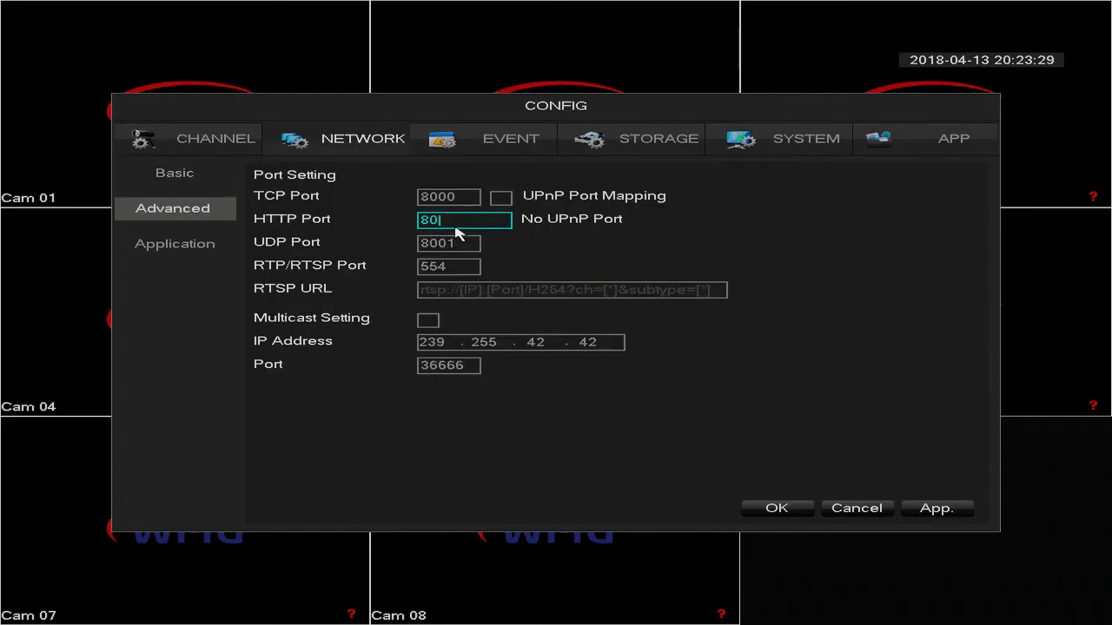
left_click(395, 241)
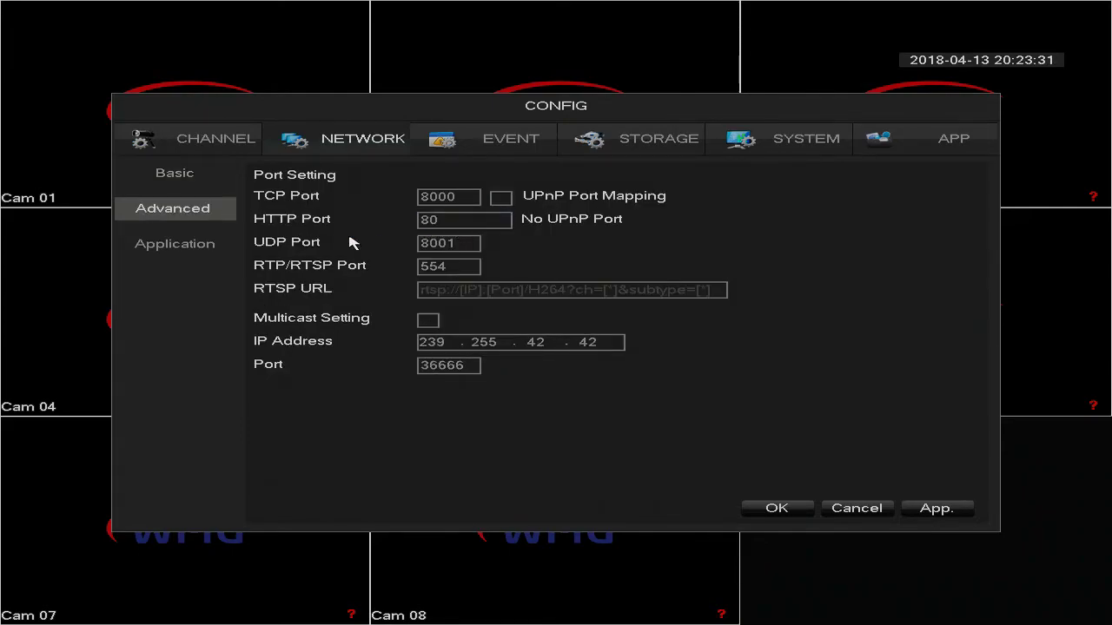
left_click(196, 248)
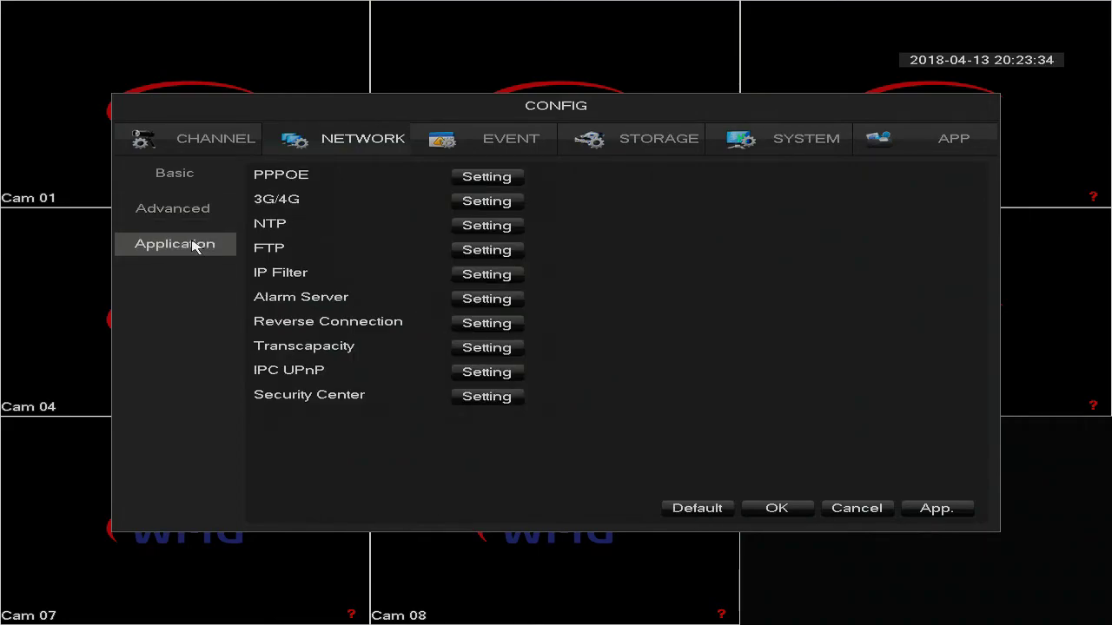
right_click(645, 334)
Review the alarm input, alarm output and abnormality pages of the event configuration without changing any settings.
left_click(489, 452)
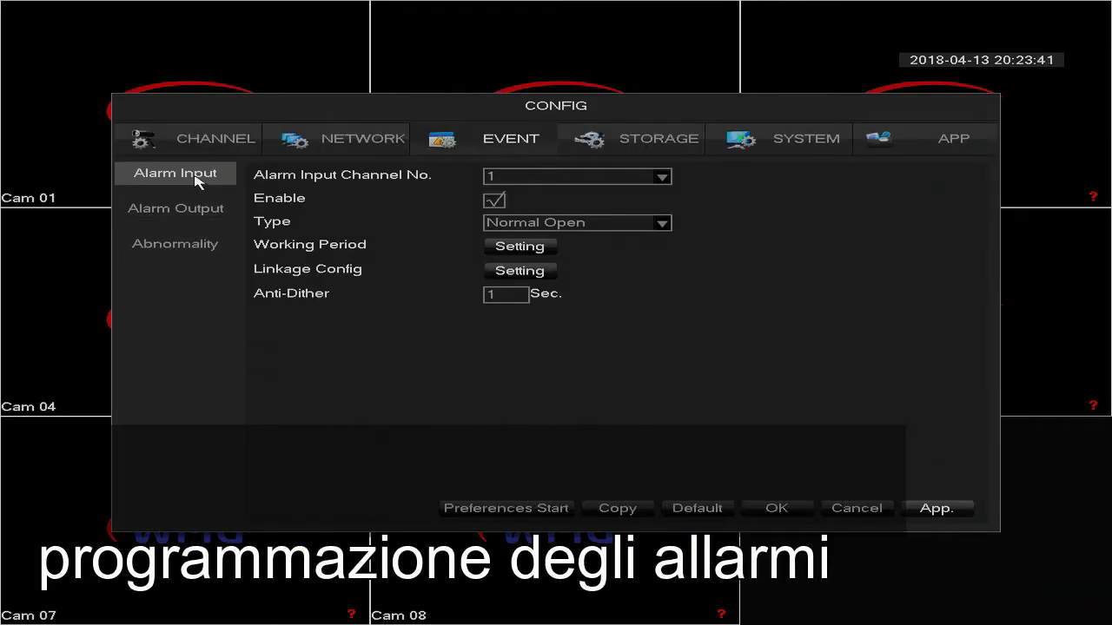
left_click(195, 213)
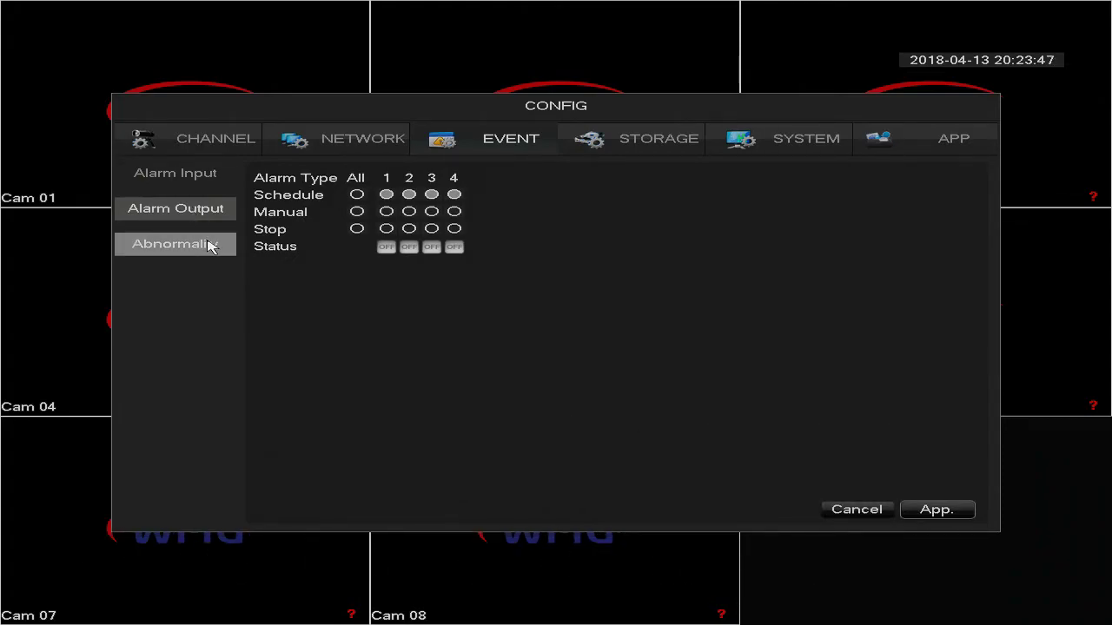
left_click(209, 247)
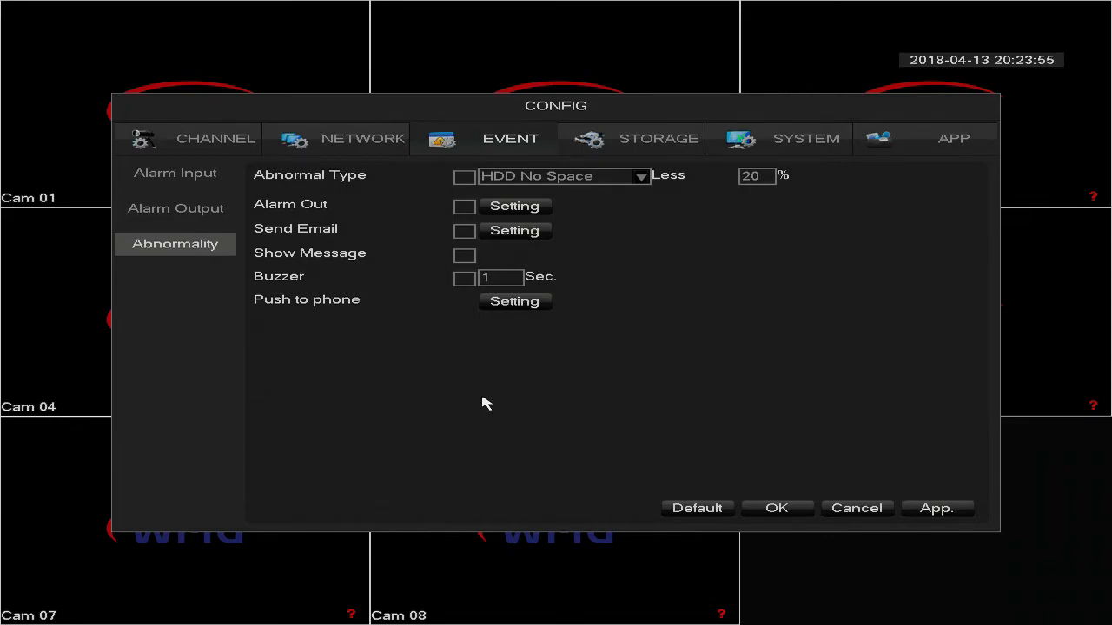
right_click(482, 402)
Review the HDD management, basic recording and record plan pages of the storage configuration without changing any settings.
left_click(598, 455)
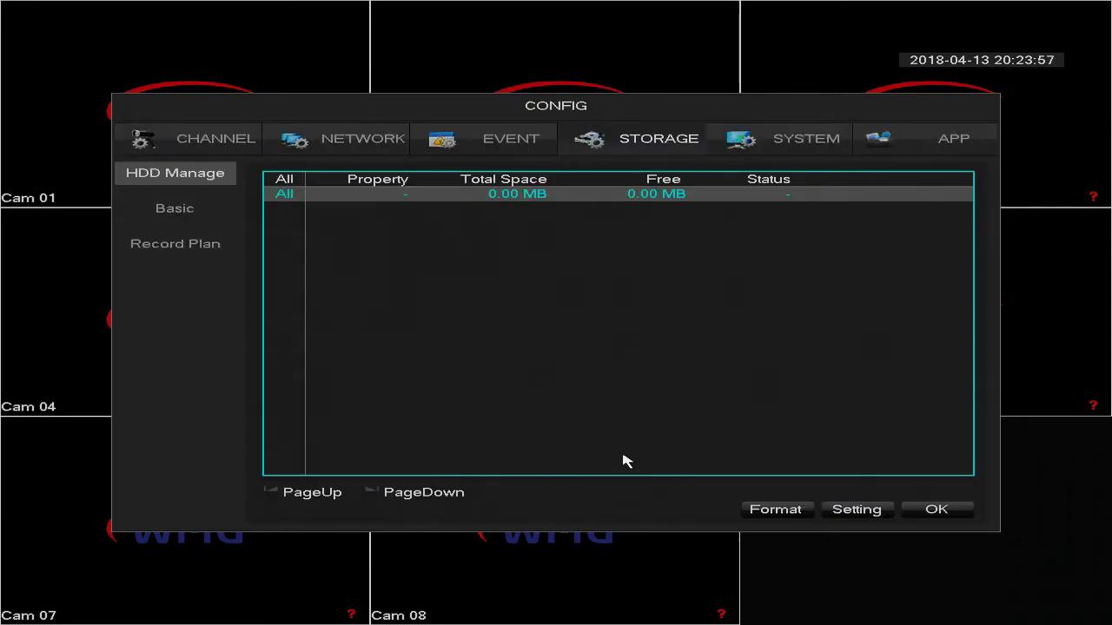
left_click(165, 217)
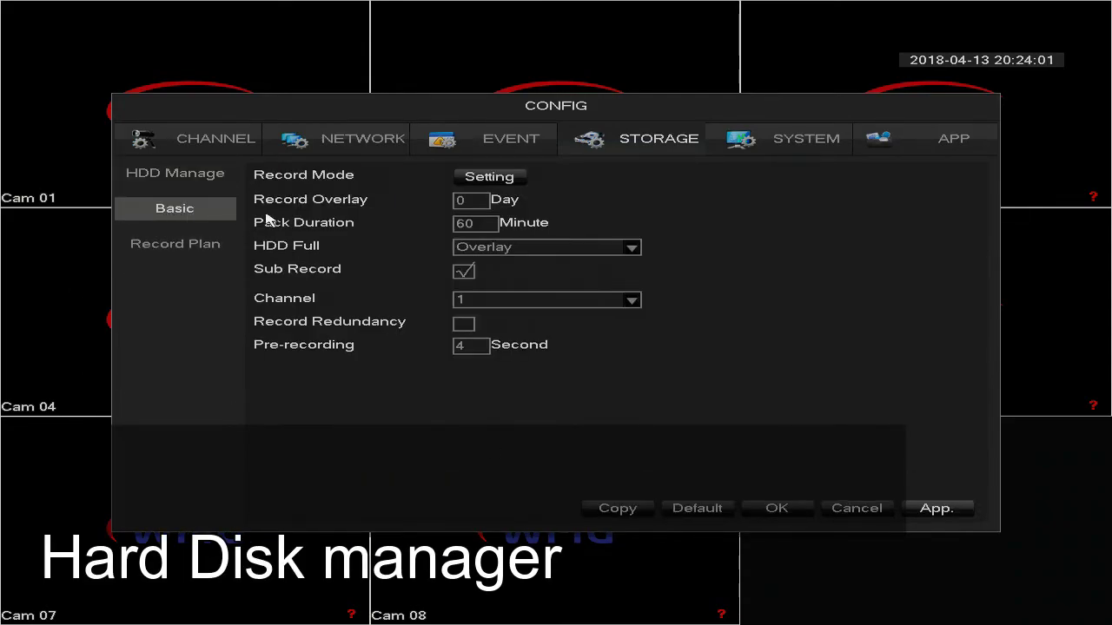
left_click(177, 243)
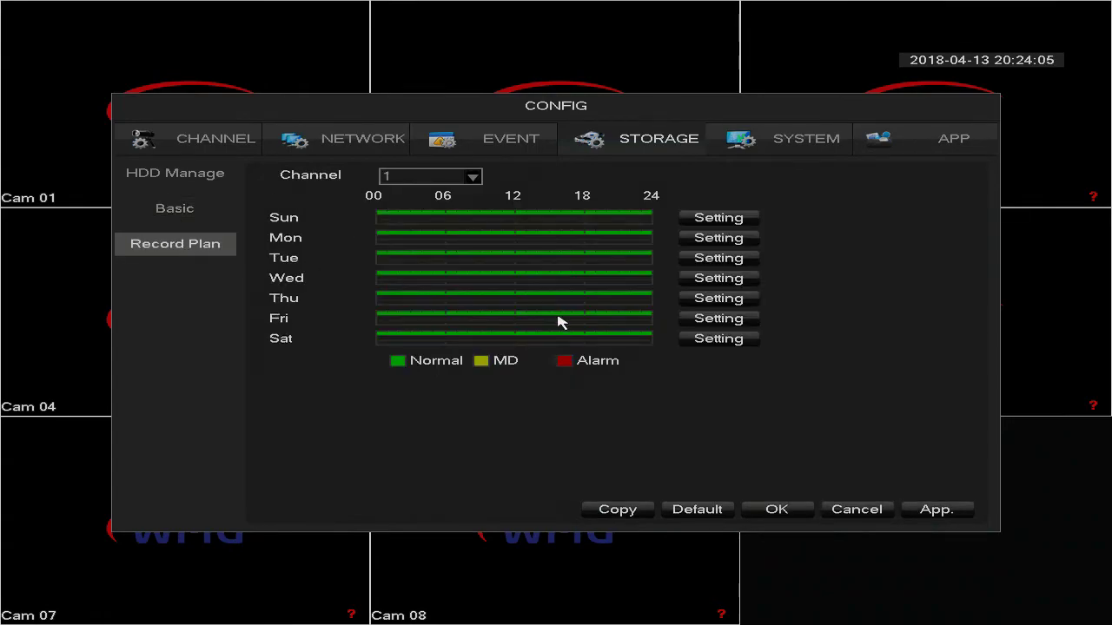
right_click(459, 429)
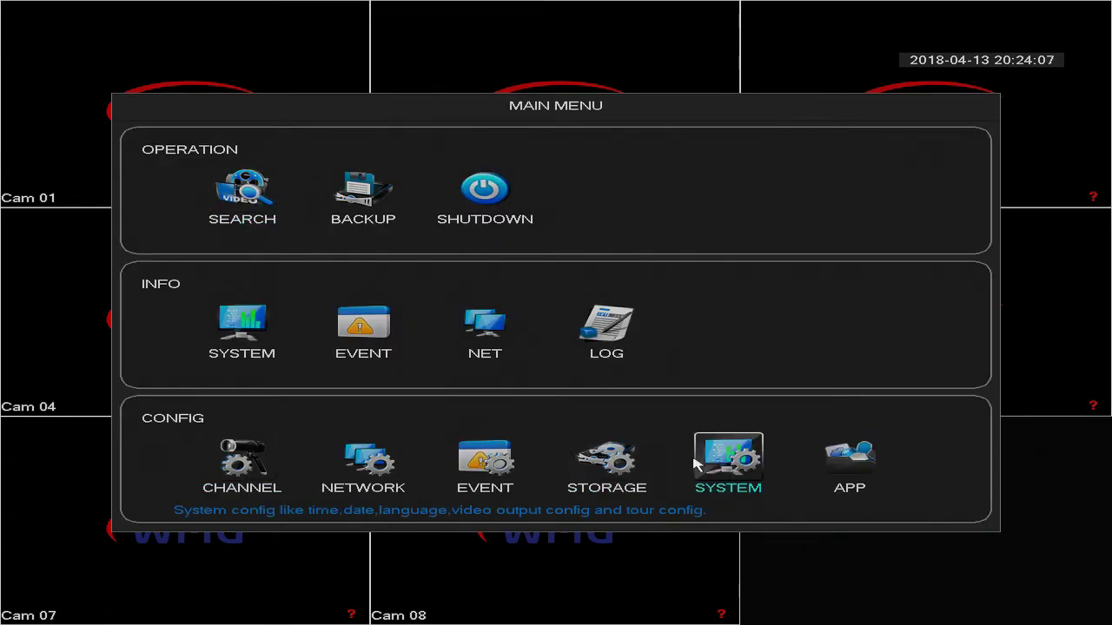
Review every page of the system configuration, from Basic through Toolbar, without changing any settings.
left_click(728, 460)
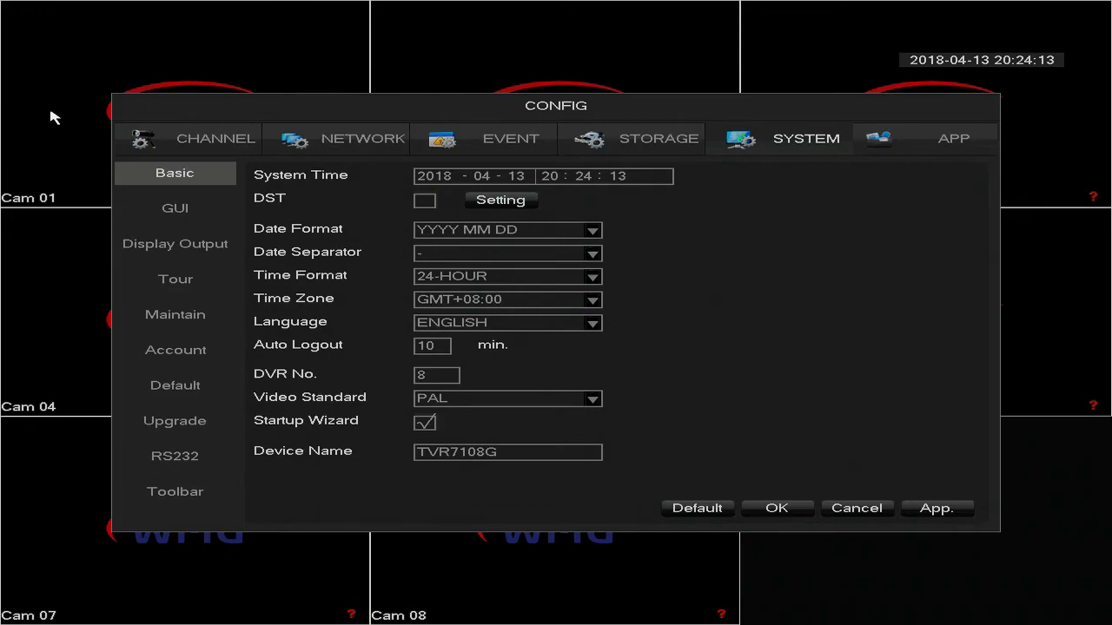
left_click(187, 214)
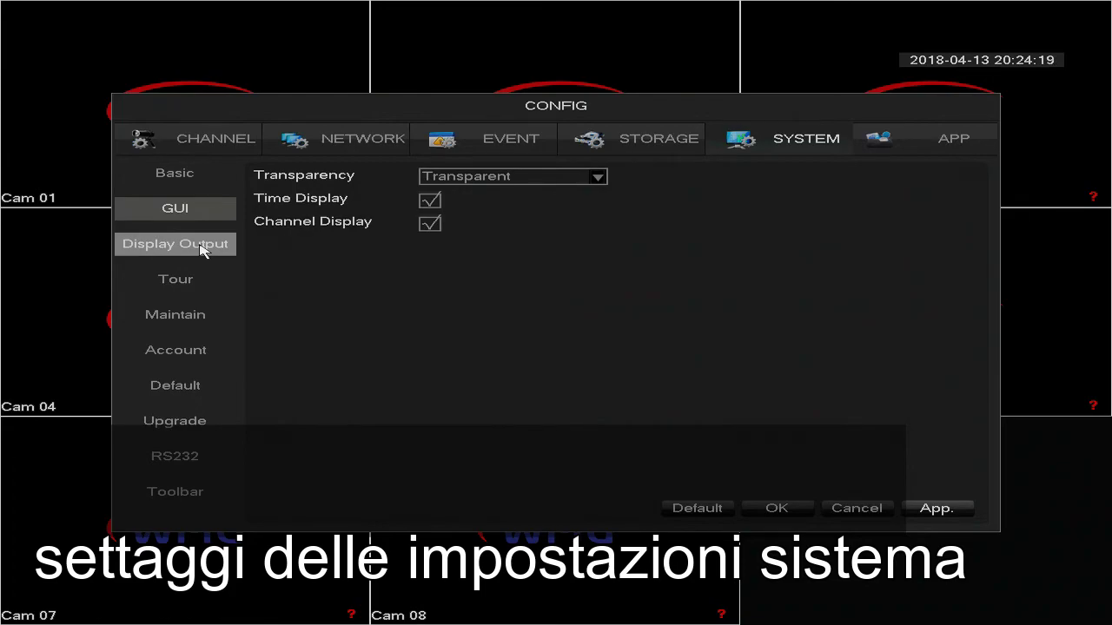
left_click(201, 250)
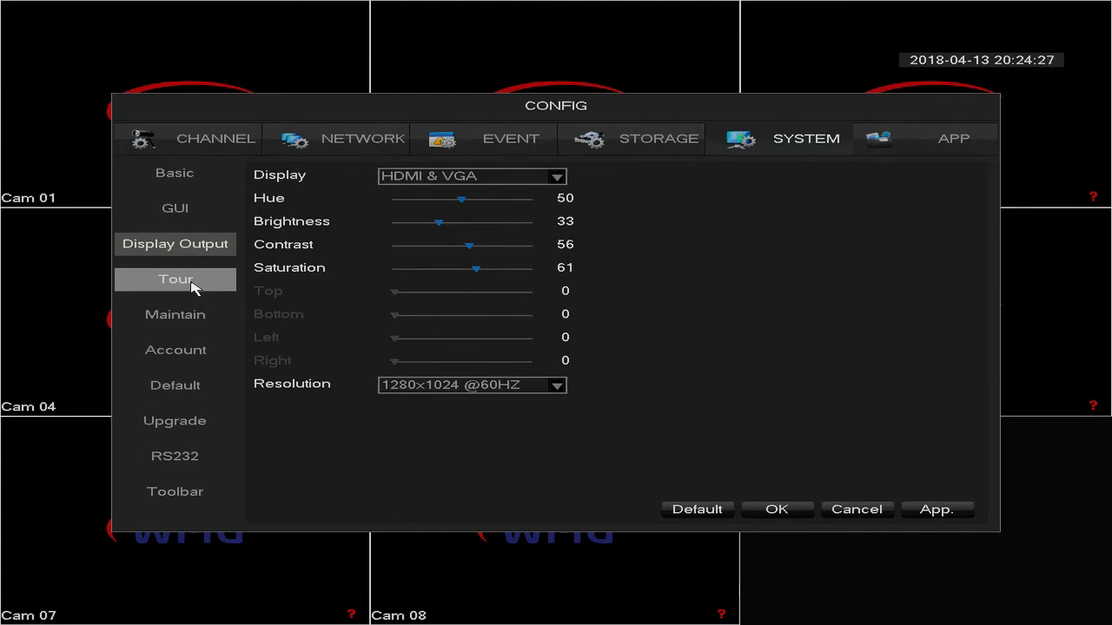
left_click(193, 286)
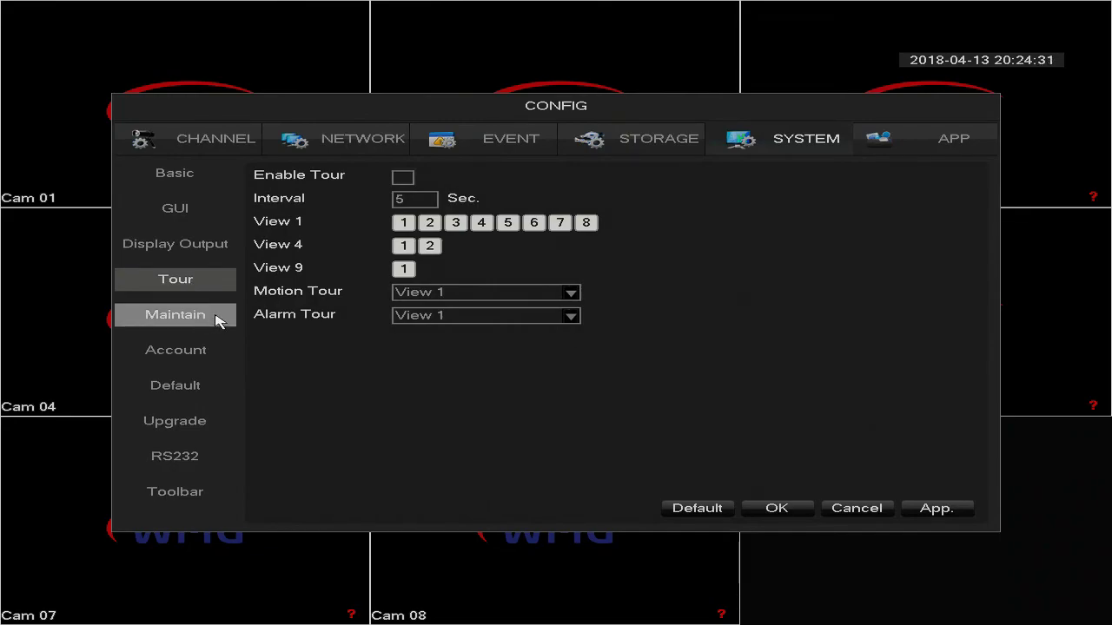
left_click(217, 318)
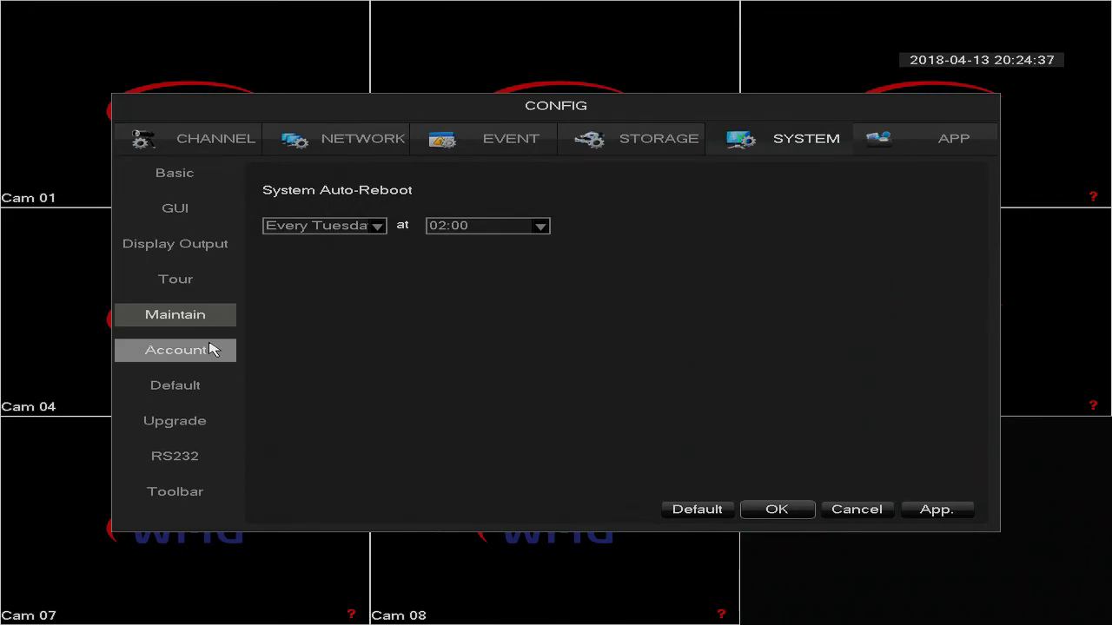
left_click(211, 350)
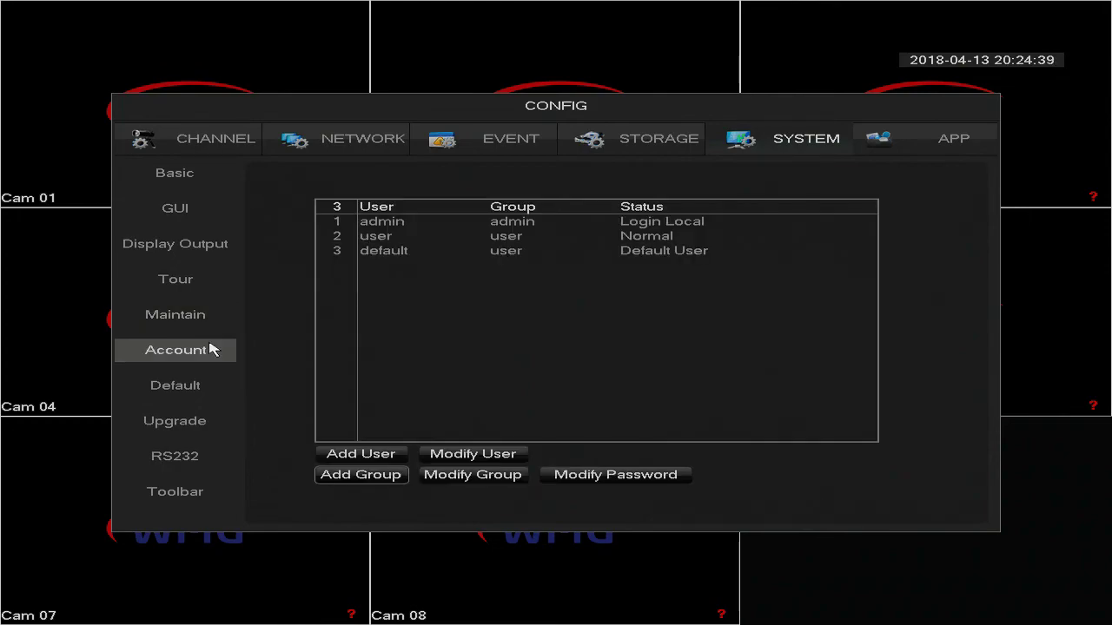
left_click(197, 387)
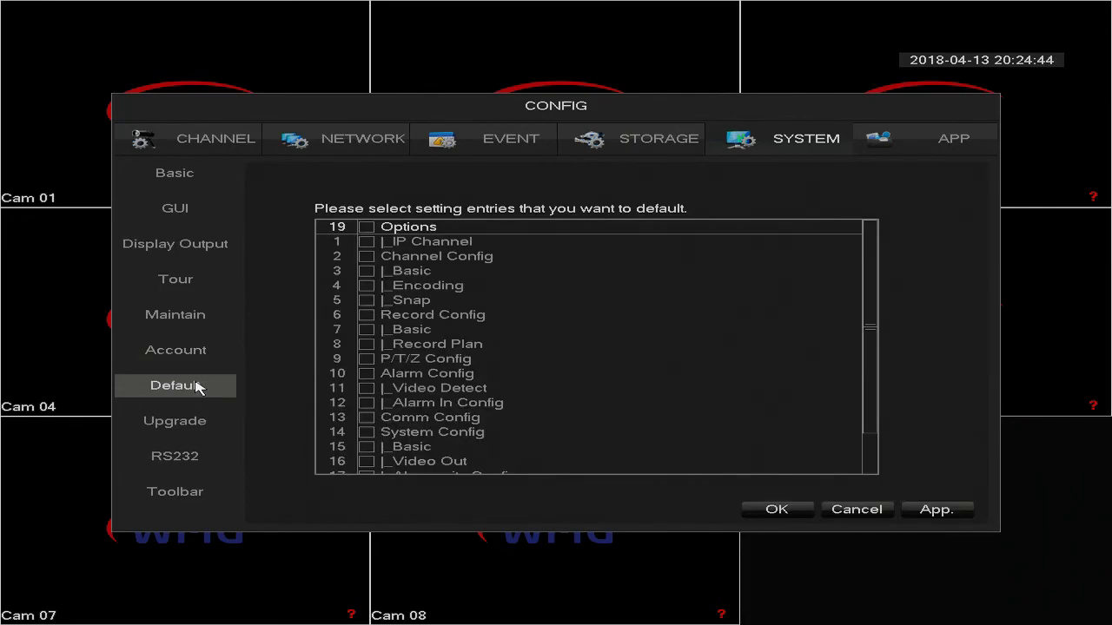
left_click(198, 430)
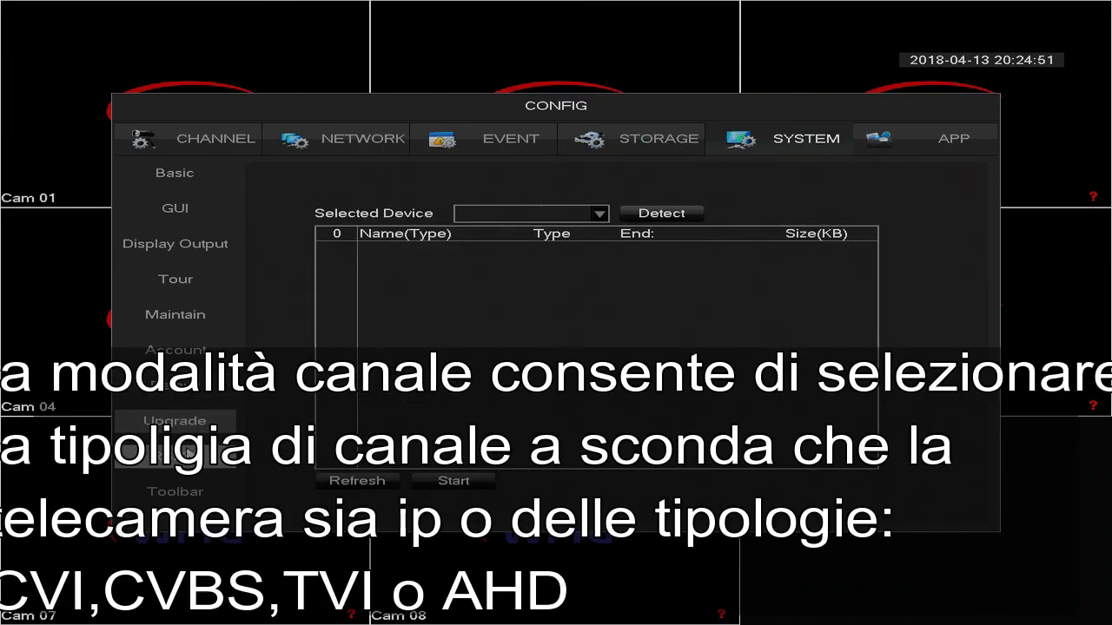
left_click(189, 452)
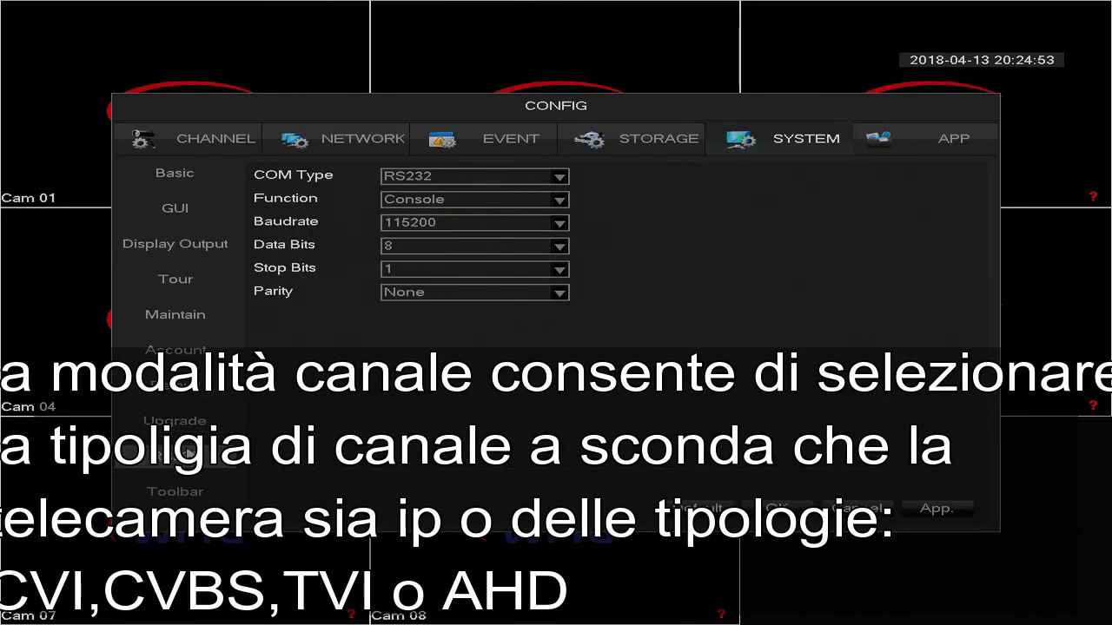
left_click(193, 498)
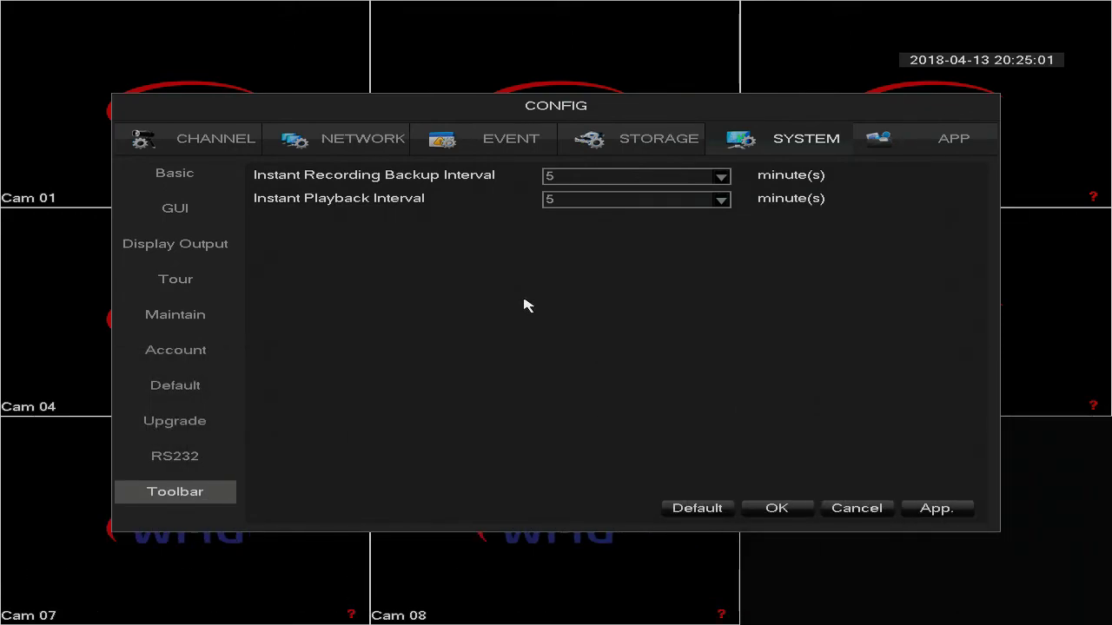
right_click(526, 304)
Review the DDNS, Email, P2P, Cloud Storage and Push pages of the app configuration, and return to the live camera view.
left_click(872, 442)
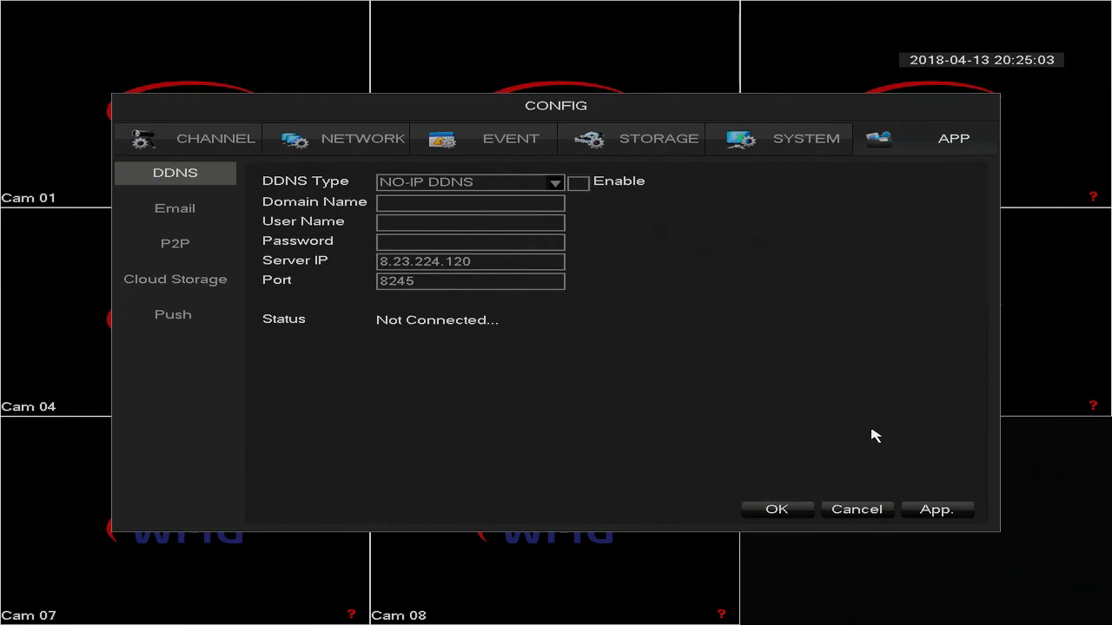
left_click(185, 217)
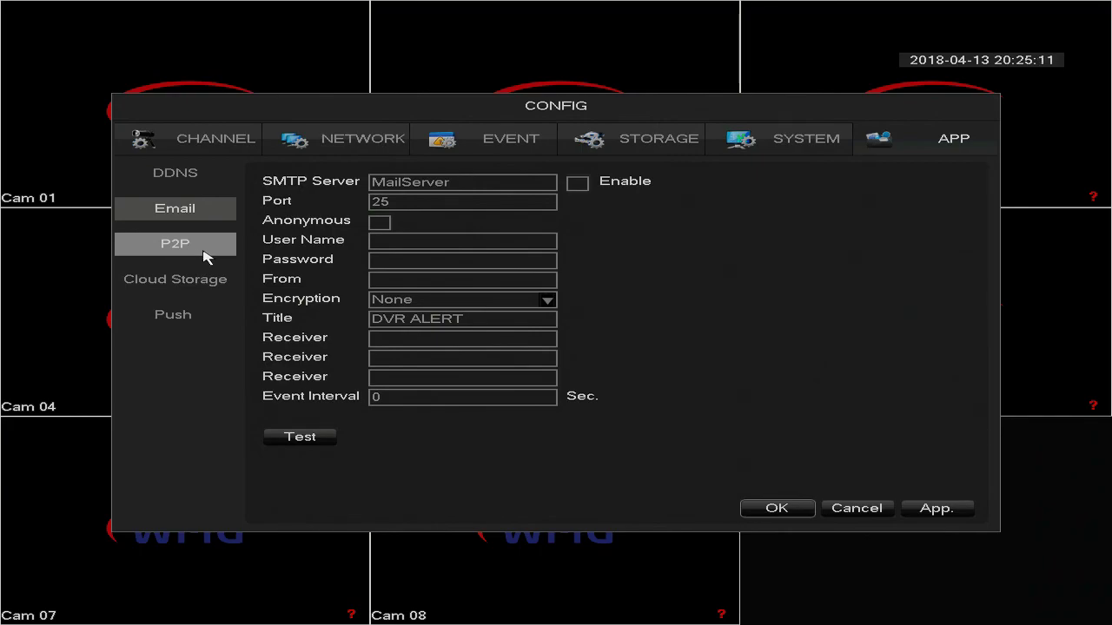
left_click(206, 255)
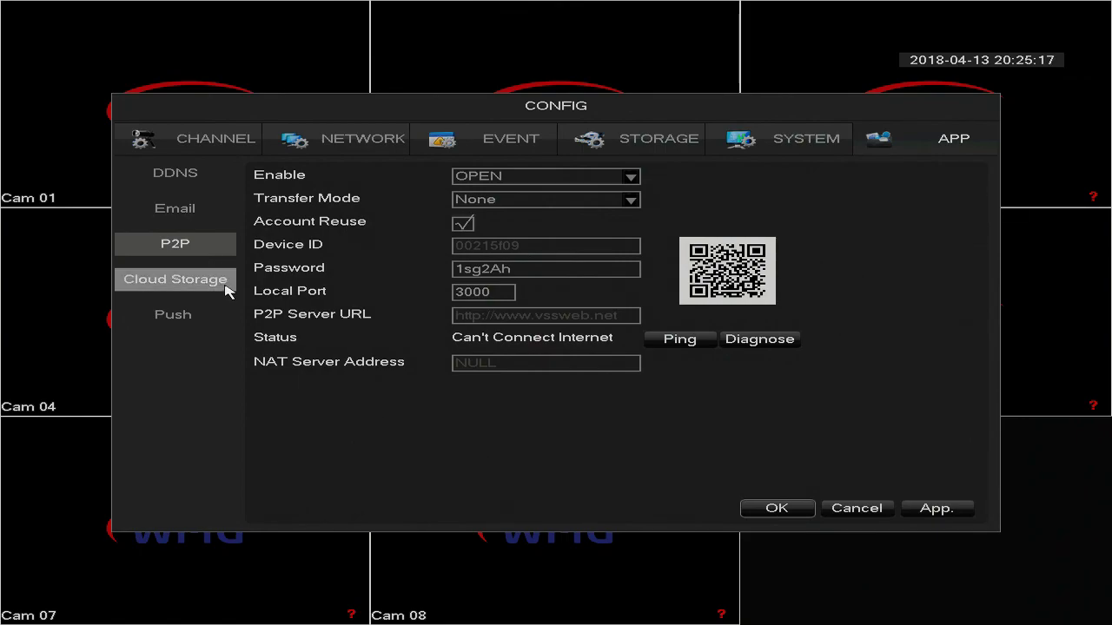
left_click(228, 290)
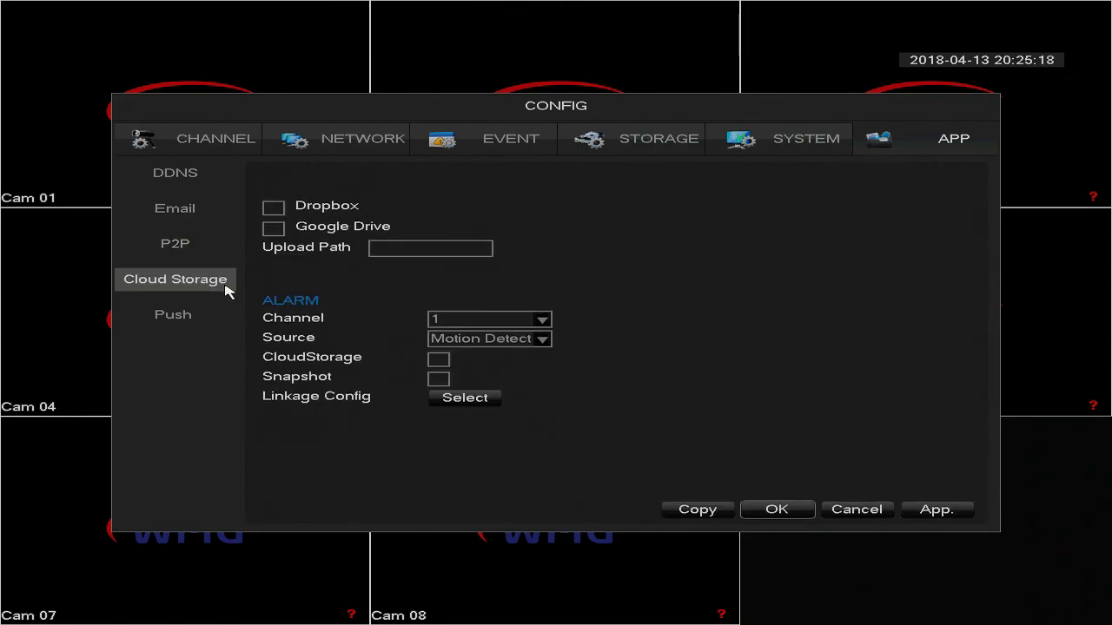
left_click(189, 325)
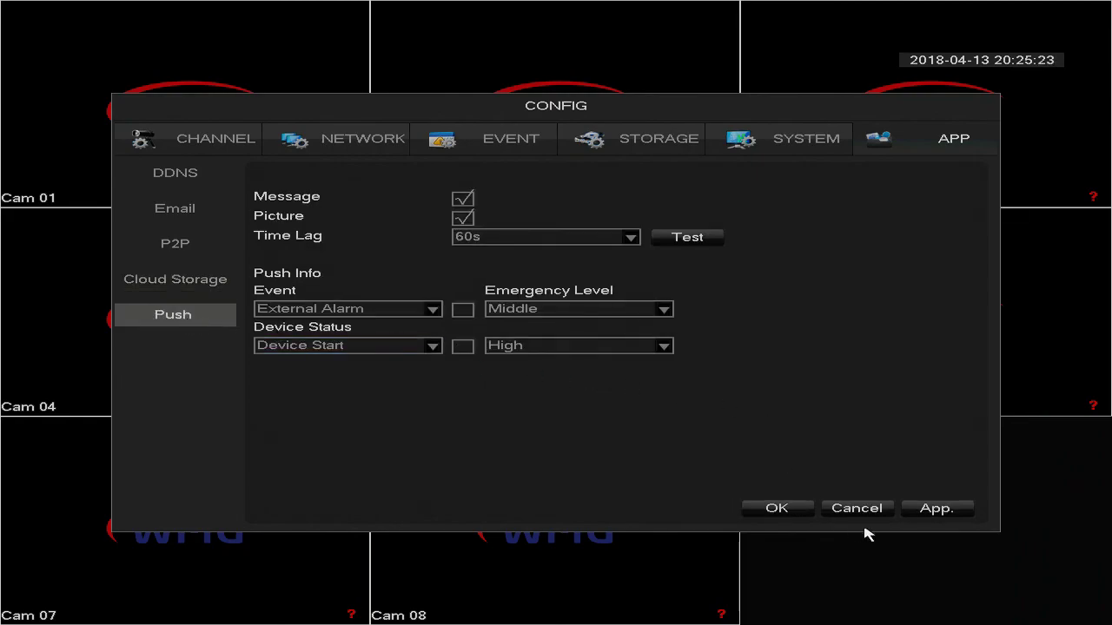
left_click(776, 507)
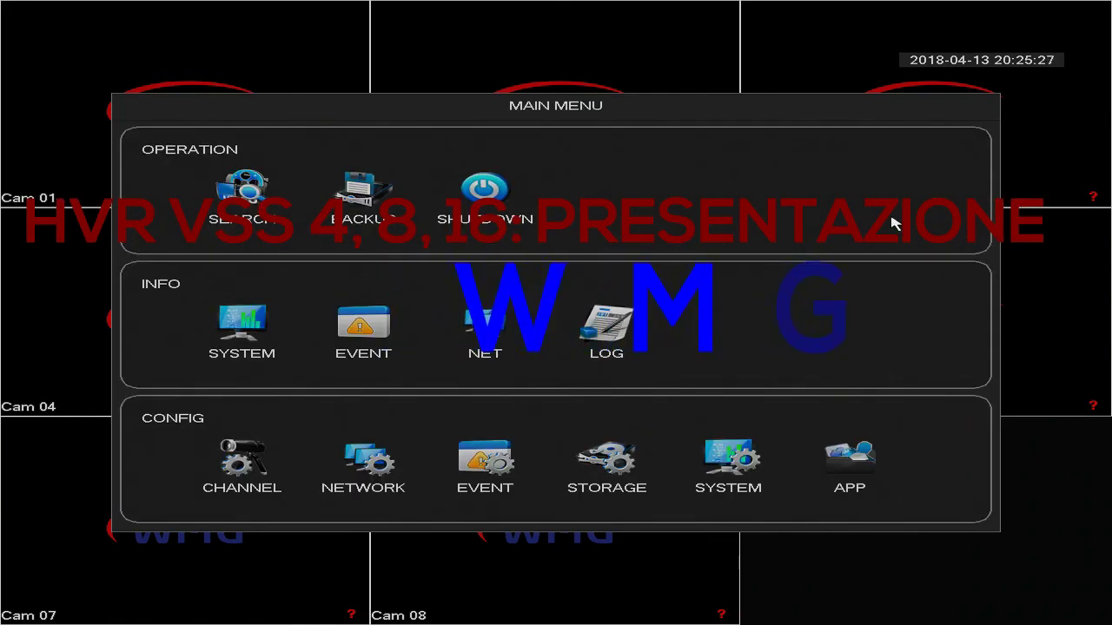
right_click(779, 510)
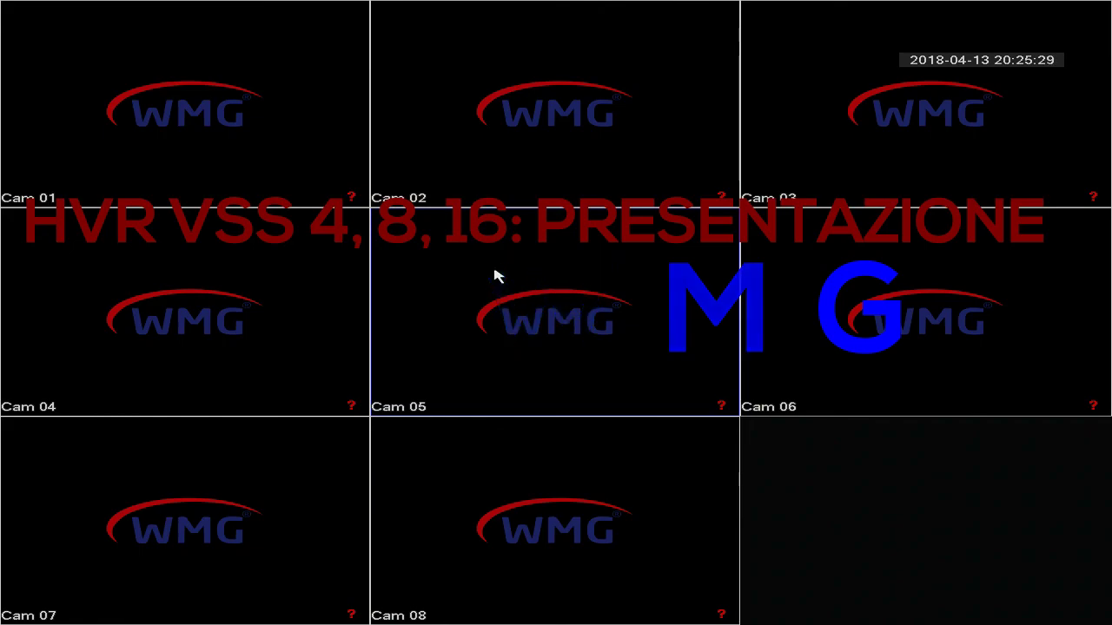